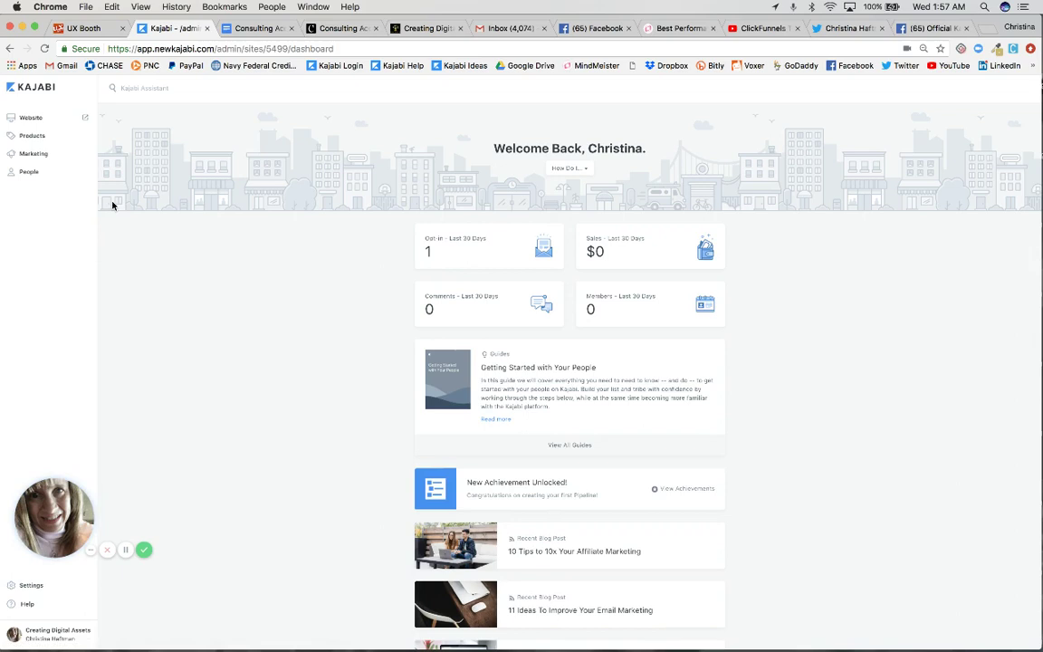
# Go to Marketing > Email Campaigns to list the existing campaigns
pyautogui.click(43, 156)
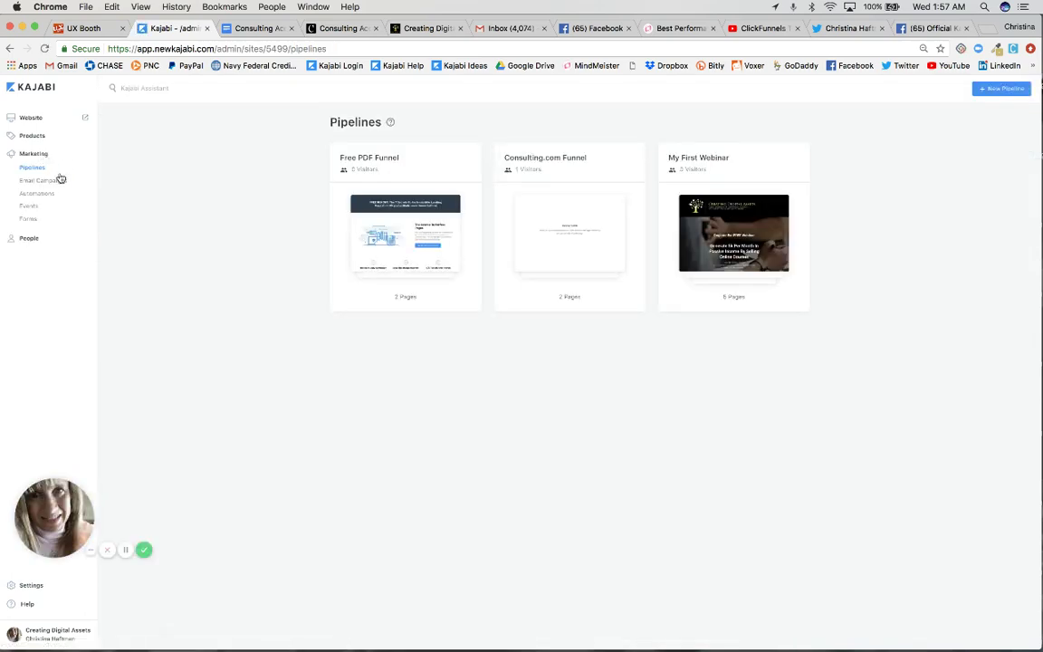
pyautogui.click(52, 181)
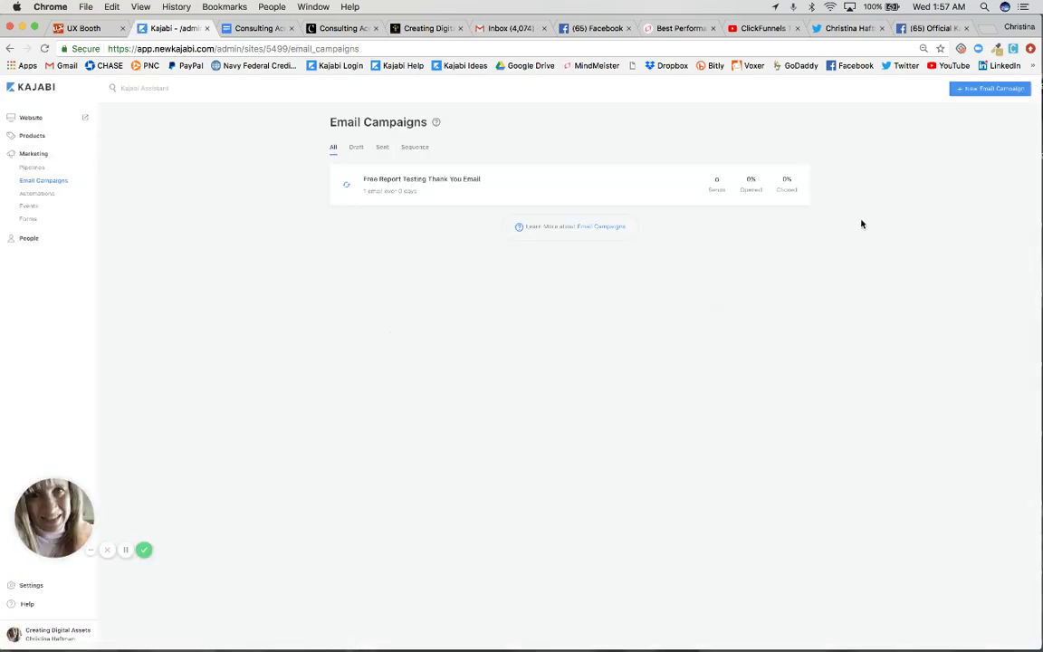
# Create a new Email Broadcast with internal title 'test' and save it
pyautogui.click(984, 91)
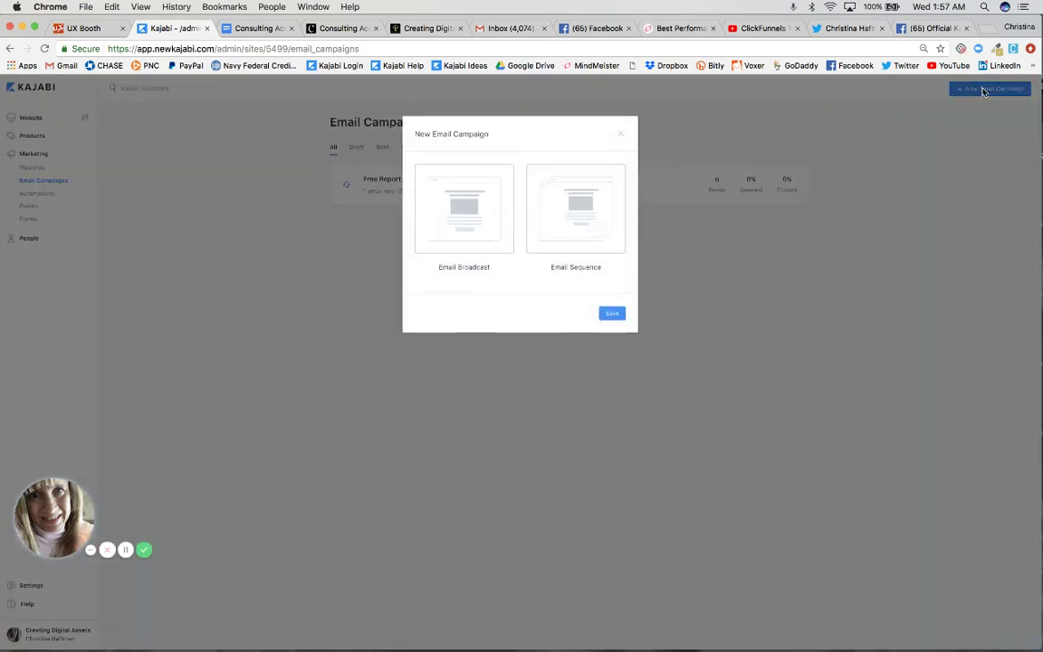
pyautogui.click(469, 232)
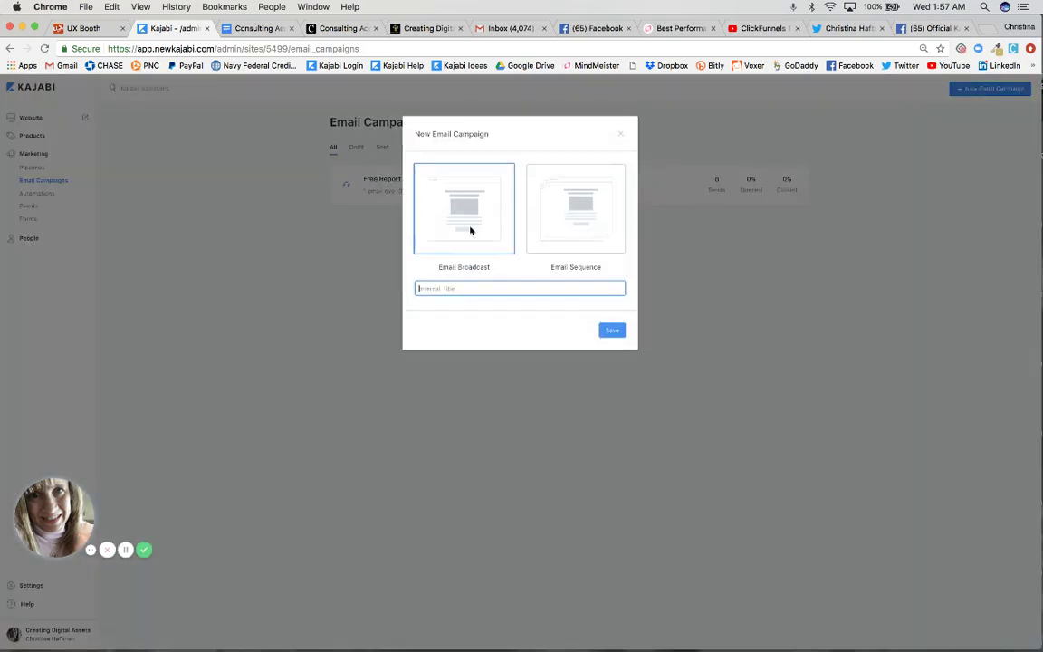
pyautogui.click(440, 286)
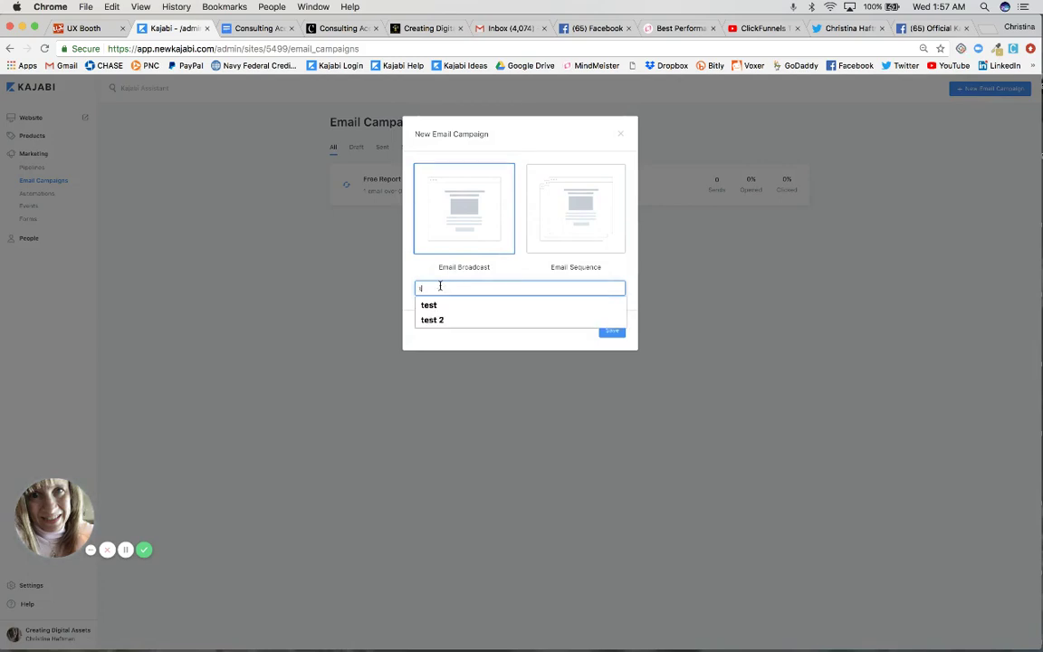
pyautogui.write('test')
pyautogui.click(441, 305)
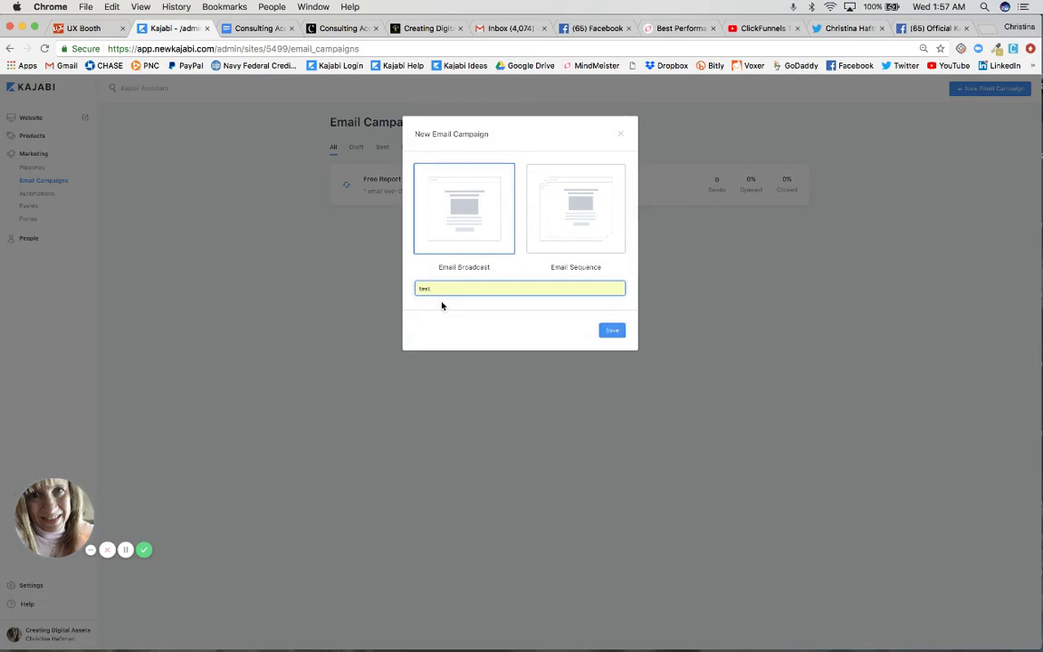
pyautogui.click(610, 332)
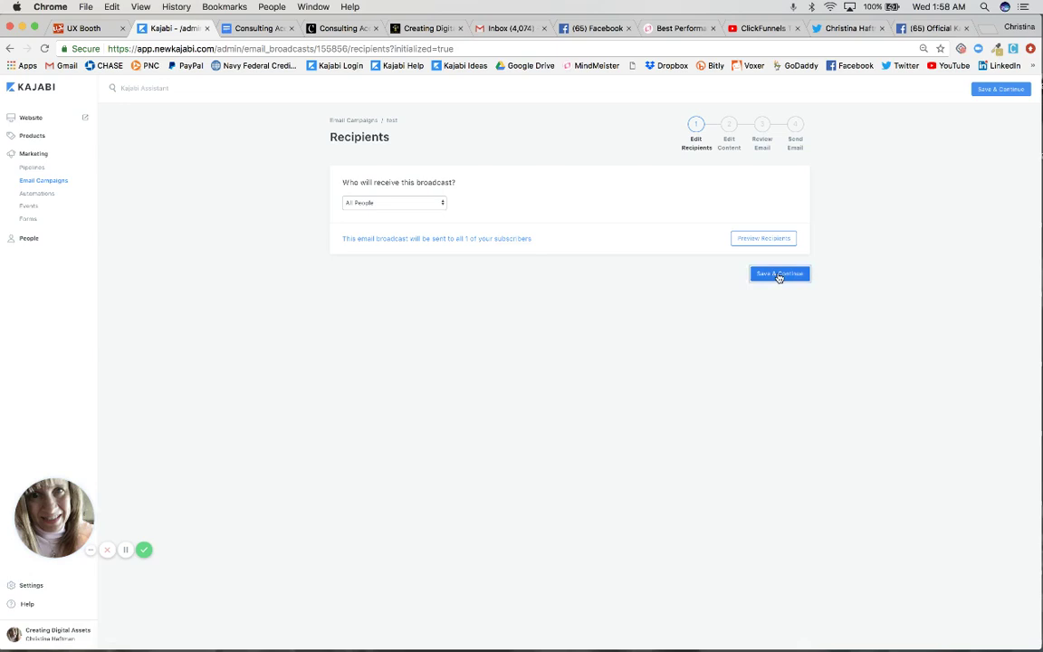
# Continue to the content step and start the body with 'Here is the link to schedule a call with me'
pyautogui.click(779, 277)
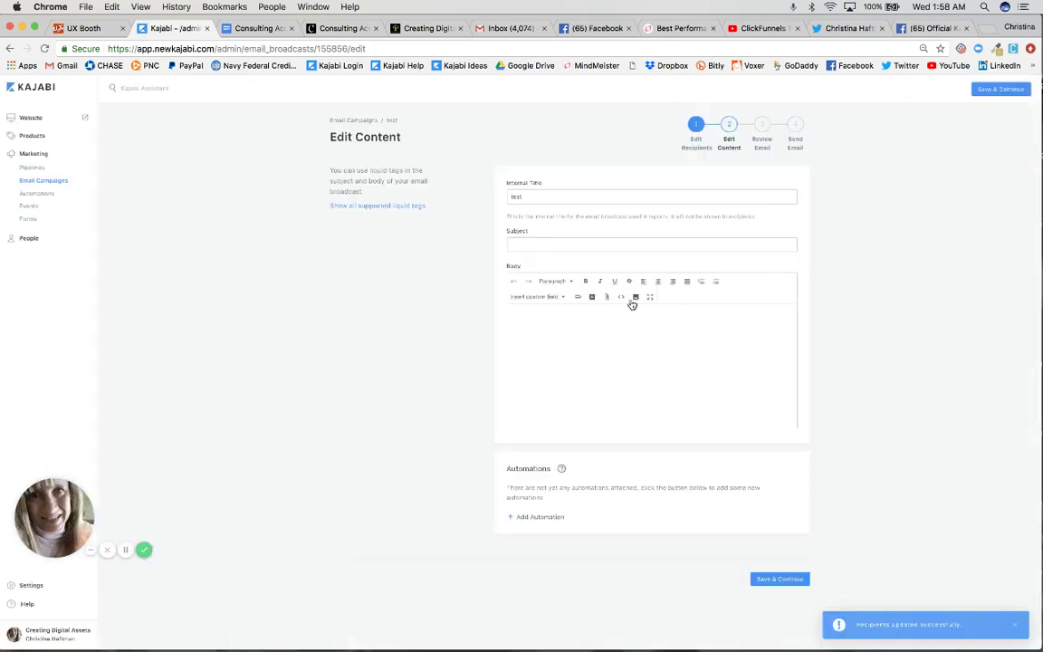
pyautogui.click(541, 197)
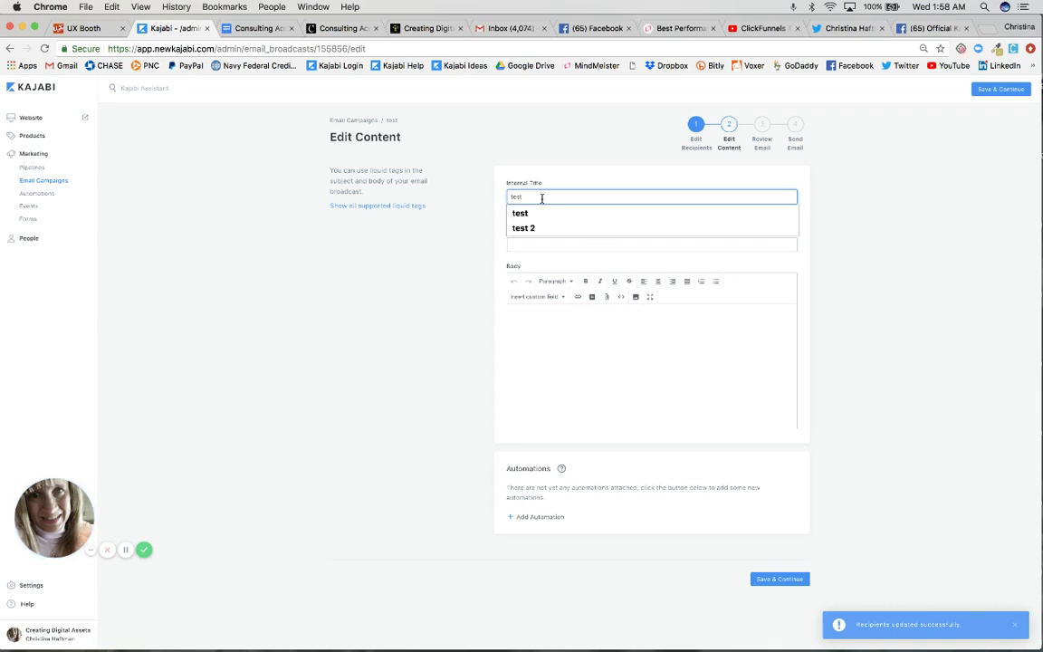
pyautogui.click(433, 242)
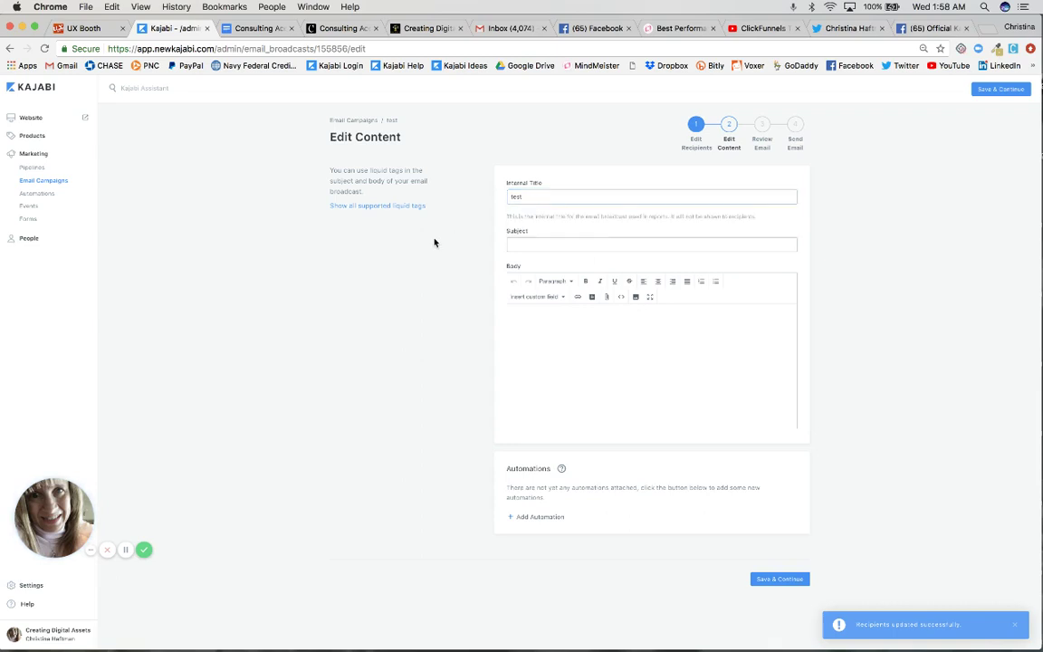
pyautogui.click(528, 242)
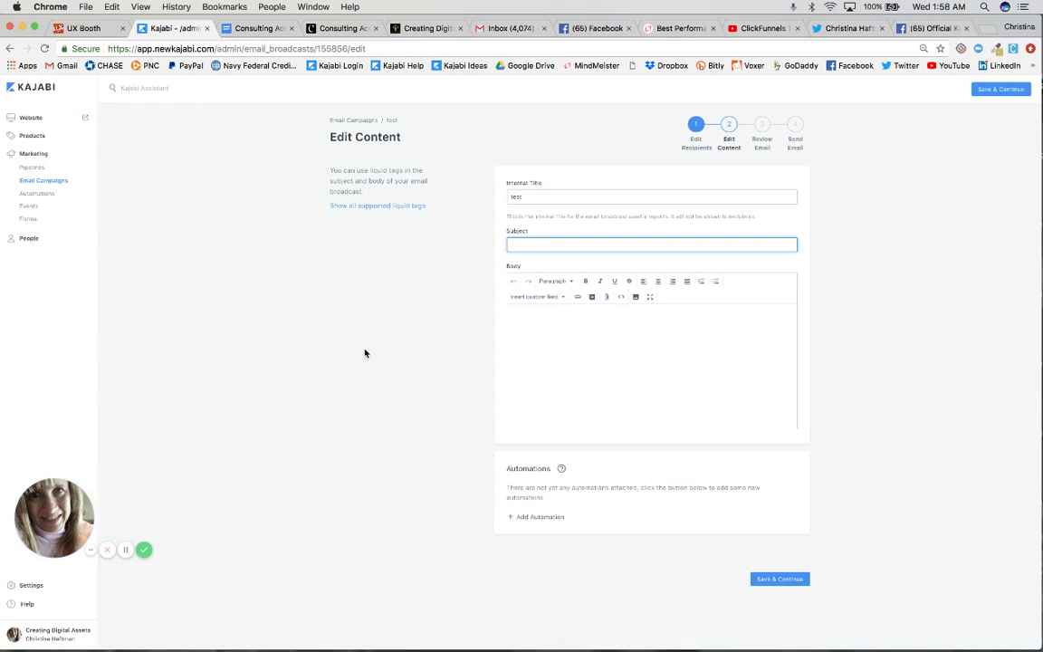
pyautogui.click(542, 330)
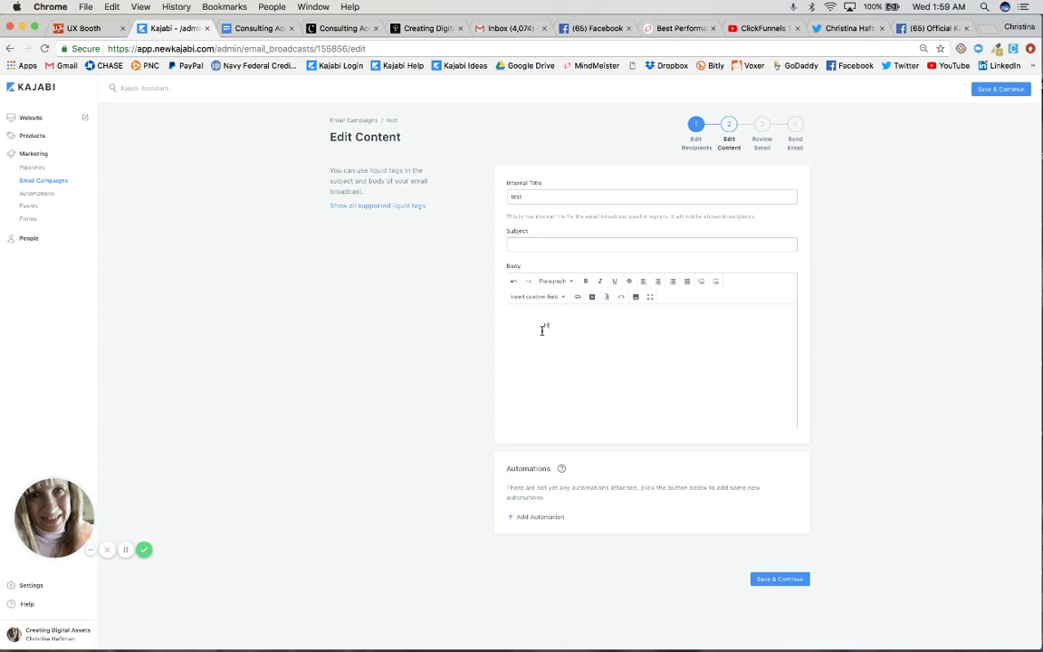
pyautogui.write('Here is the link to schedule a ')
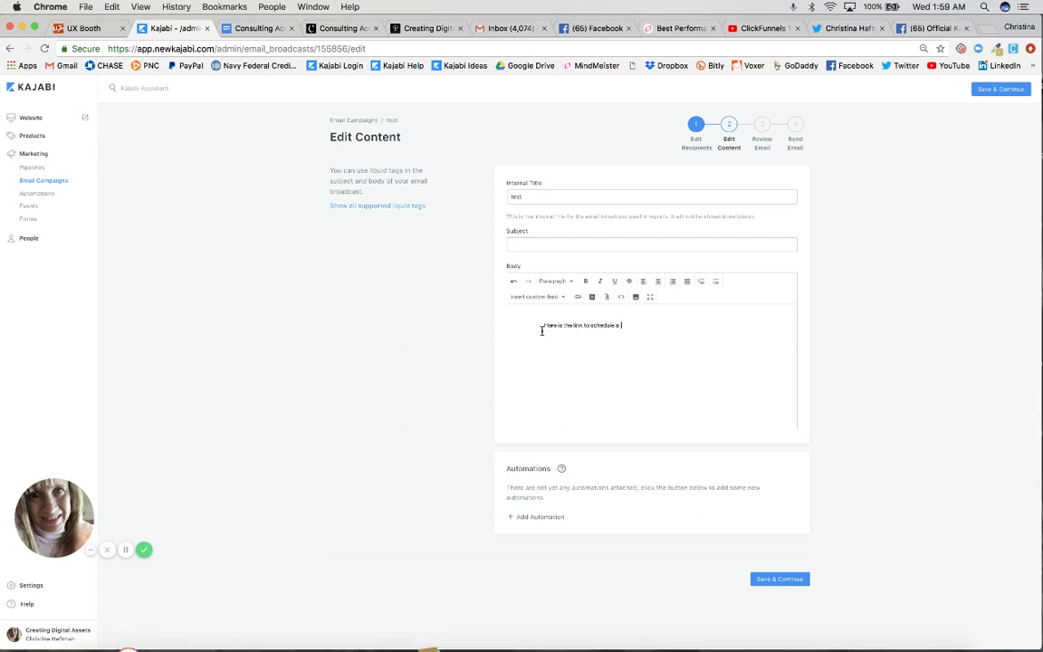
pyautogui.write('call with me:')
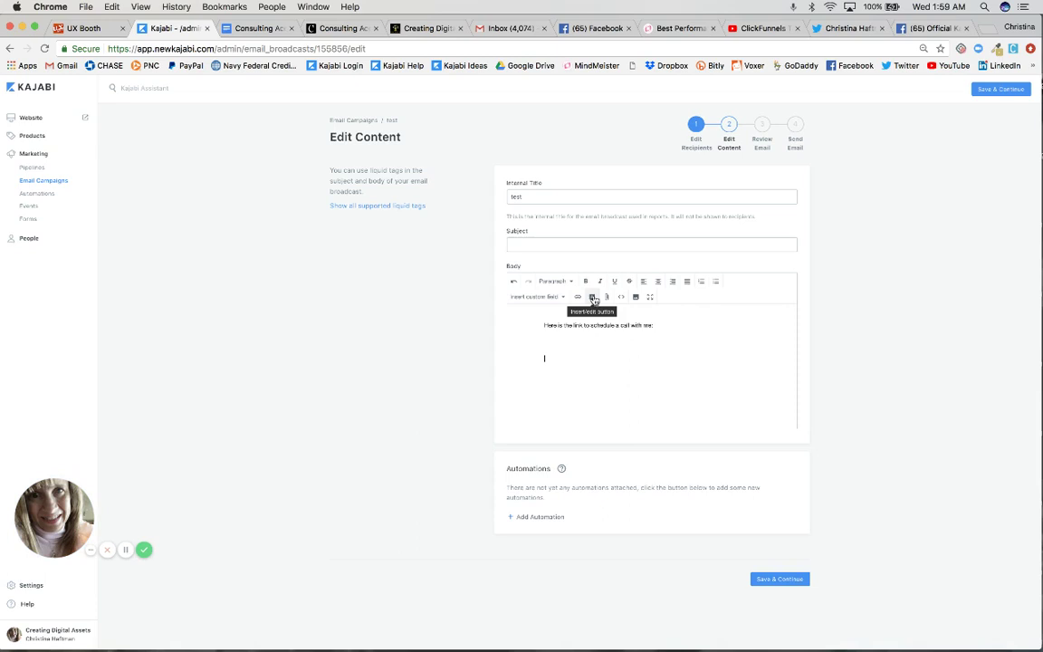
# Bring up the Insert Button form and clear the pasted share link from its Url field
pyautogui.click(593, 297)
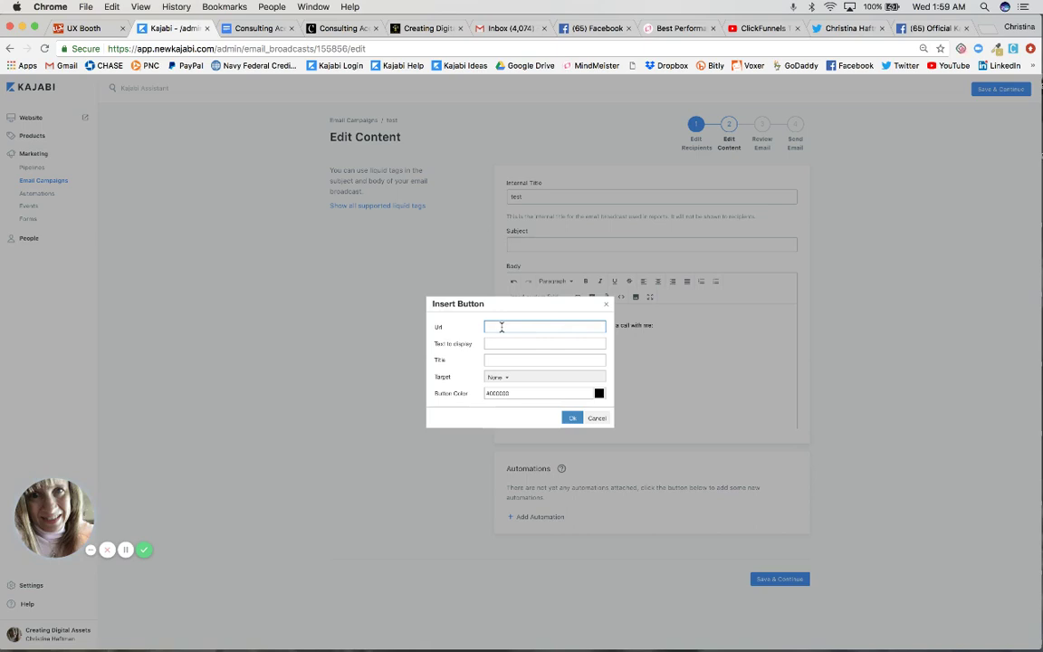
pyautogui.press('super+v')
pyautogui.press('Left')
pyautogui.press('Left')
pyautogui.press('Left')
pyautogui.press('Left')
pyautogui.press('Left')
pyautogui.press('Left')
pyautogui.press('Left')
pyautogui.press('Left')
pyautogui.press('Left')
pyautogui.press('Left')
pyautogui.press('Left')
pyautogui.press('Left')
pyautogui.press('Left')
pyautogui.press('Left')
pyautogui.press('Left')
pyautogui.press('Left')
pyautogui.press('Left')
pyautogui.press('Left')
pyautogui.press('Left')
pyautogui.press('Left')
pyautogui.press('BackSpace')
pyautogui.press('BackSpace')
pyautogui.press('BackSpace')
pyautogui.press('BackSpace')
pyautogui.press('BackSpace')
pyautogui.press('BackSpace')
pyautogui.press('BackSpace')
pyautogui.press('BackSpace')
pyautogui.press('BackSpace')
pyautogui.press('BackSpace')
pyautogui.press('BackSpace')
pyautogui.press('BackSpace')
pyautogui.press('BackSpace')
pyautogui.press('BackSpace')
pyautogui.press('BackSpace')
pyautogui.press('BackSpace')
pyautogui.press('BackSpace')
pyautogui.press('BackSpace')
pyautogui.press('BackSpace')
pyautogui.press('BackSpace')
pyautogui.press('BackSpace')
pyautogui.press('BackSpace')
pyautogui.press('BackSpace')
pyautogui.press('BackSpace')
pyautogui.press('BackSpace')
pyautogui.press('BackSpace')
pyautogui.press('BackSpace')
pyautogui.press('BackSpace')
pyautogui.press('BackSpace')
pyautogui.press('BackSpace')
pyautogui.press('BackSpace')
pyautogui.press('BackSpace')
pyautogui.press('BackSpace')
pyautogui.press('BackSpace')
pyautogui.press('BackSpace')
pyautogui.press('BackSpace')
pyautogui.press('BackSpace')
pyautogui.press('BackSpace')
pyautogui.press('BackSpace')
pyautogui.press('BackSpace')
pyautogui.click(985, 28)
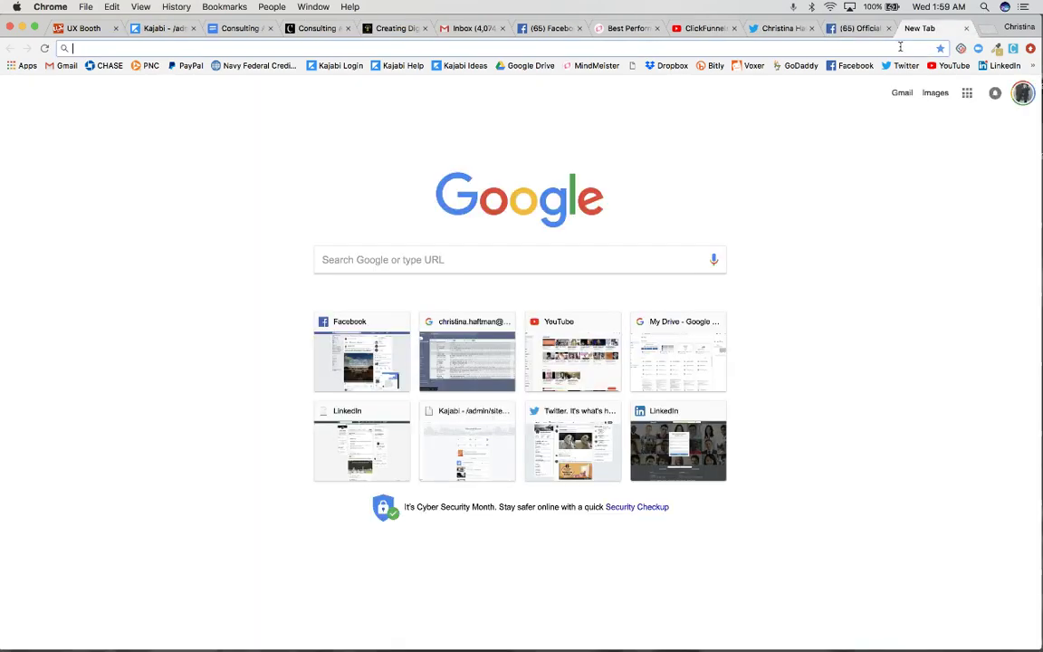
pyautogui.write('k')
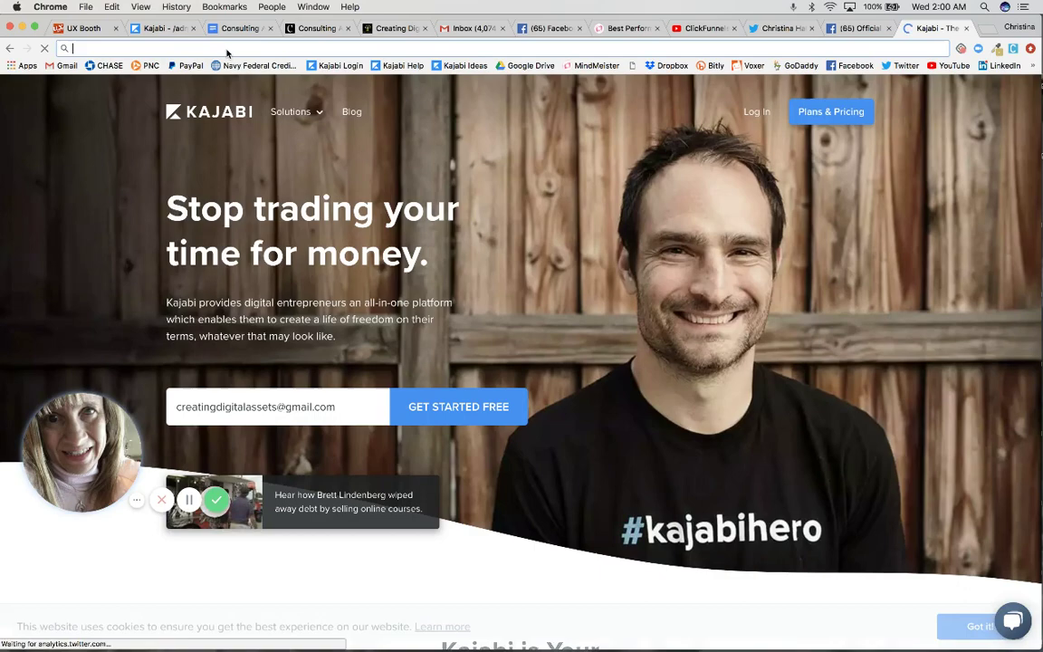
pyautogui.press('super+w')
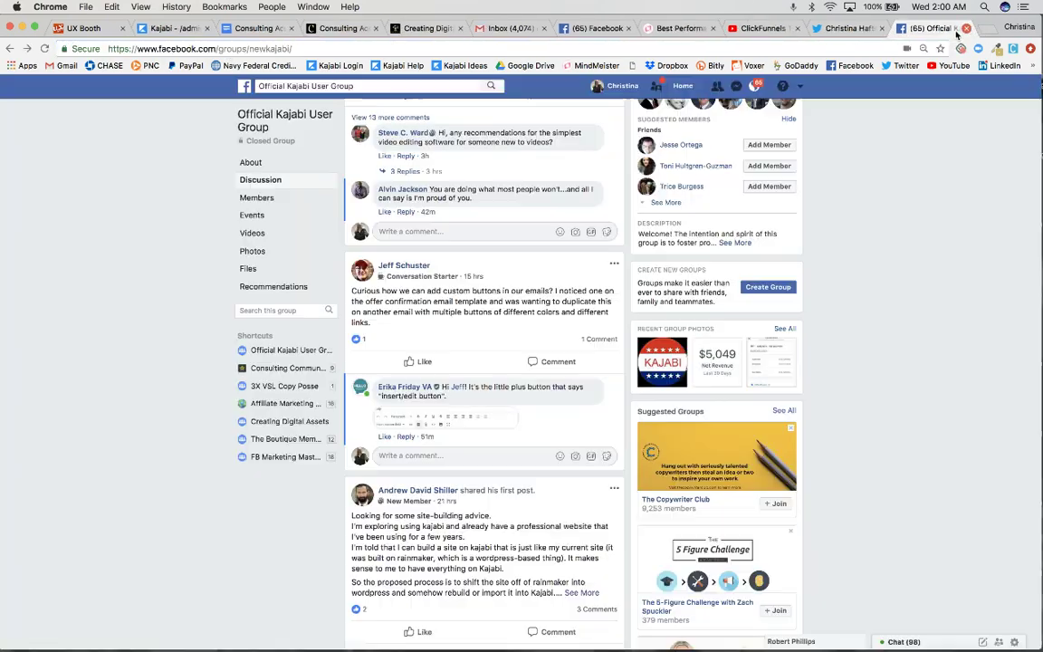
pyautogui.click(162, 29)
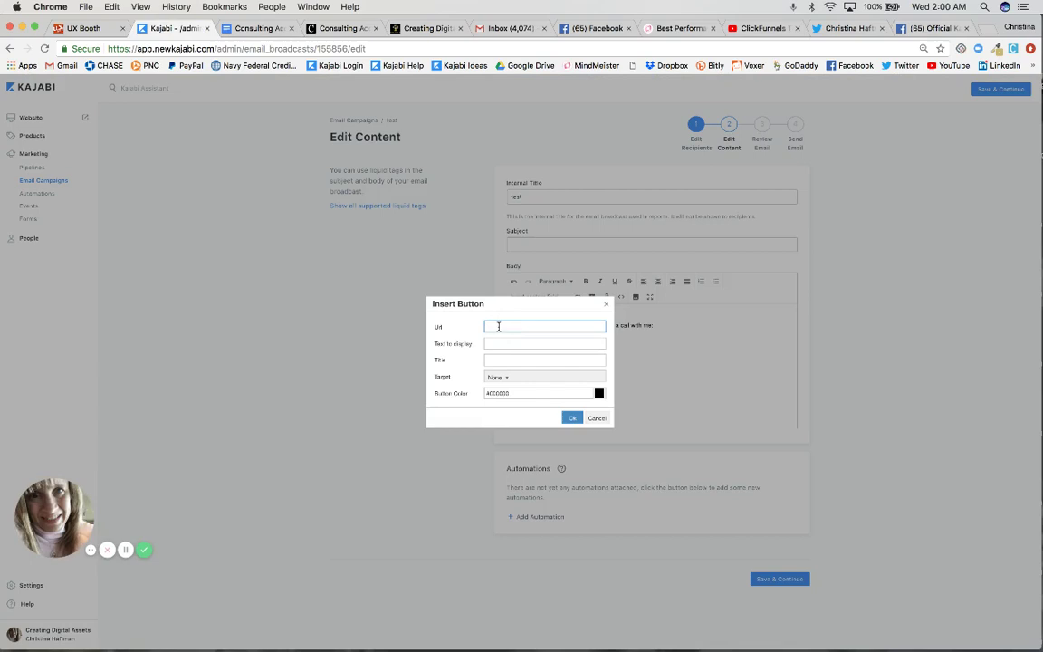
pyautogui.write('https://newkajabi.com/')
pyautogui.click(513, 343)
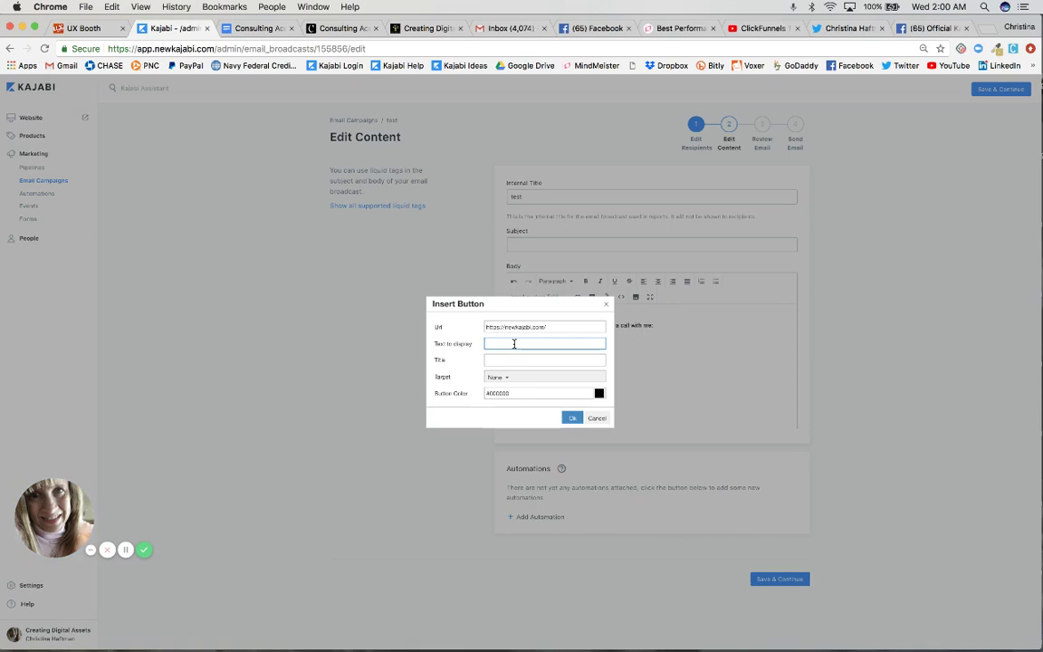
pyautogui.write('Schedule a Call With')
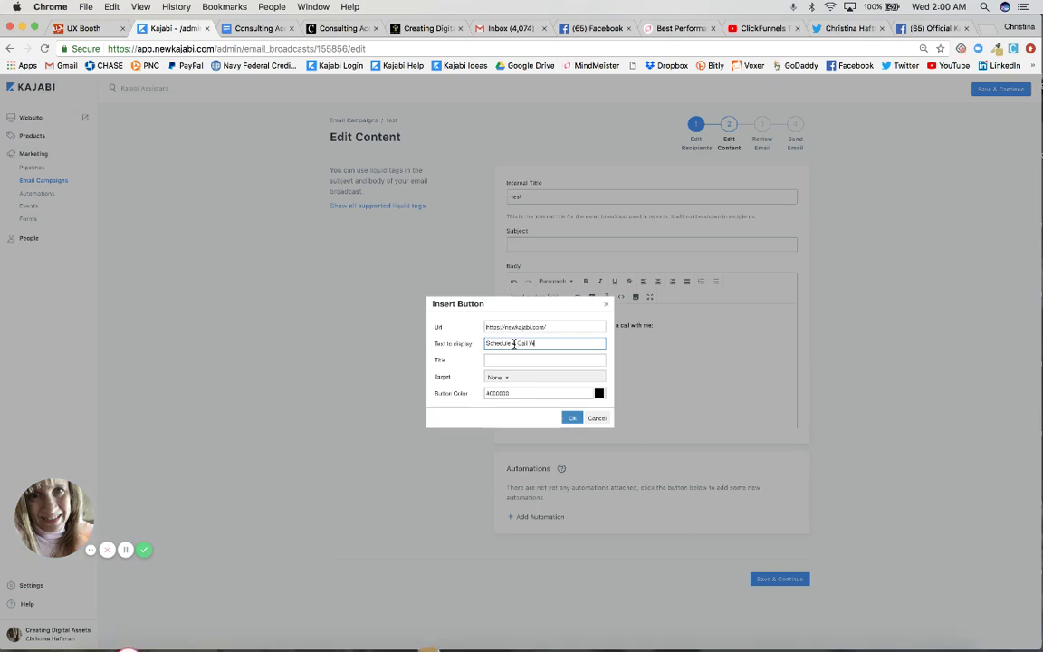
pyautogui.write(' Me')
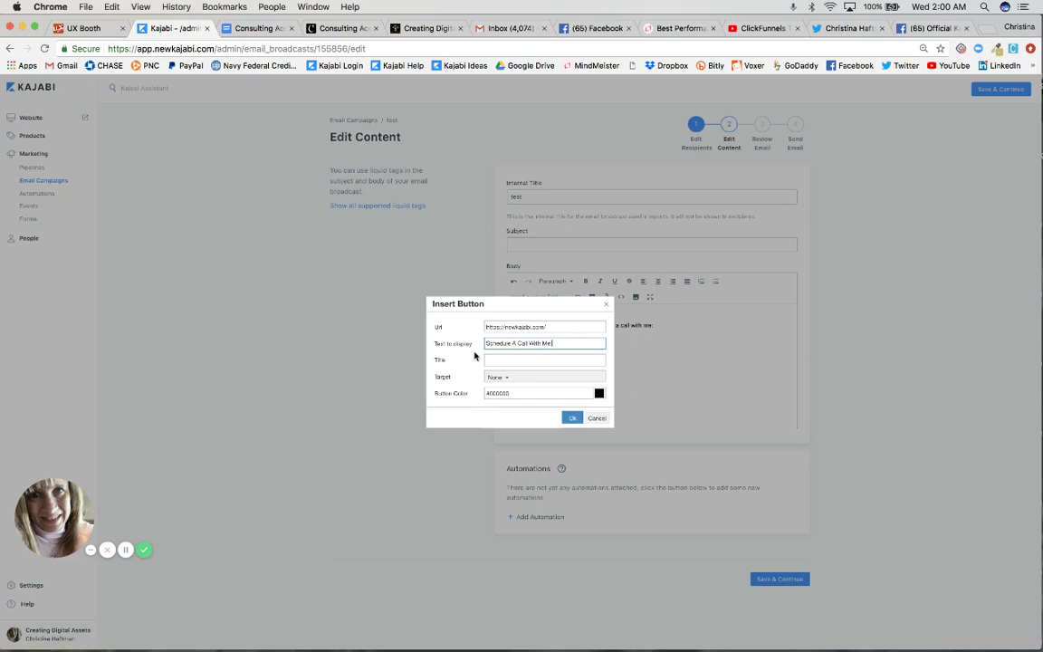
pyautogui.doubleClick(513, 343)
pyautogui.write('A')
pyautogui.click(506, 379)
pyautogui.click(509, 409)
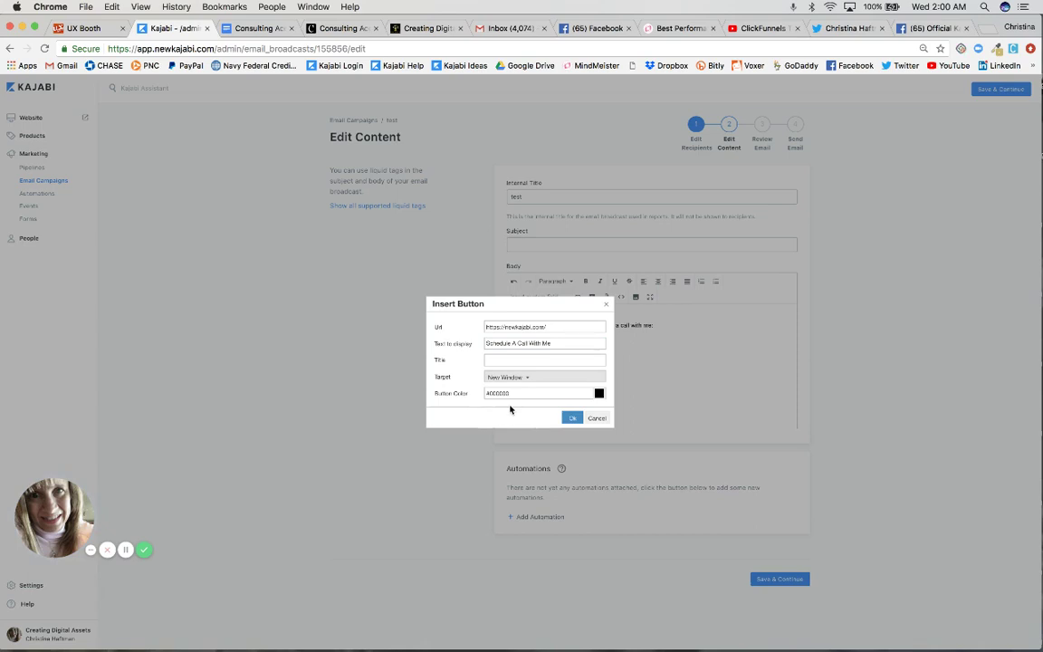
pyautogui.click(598, 393)
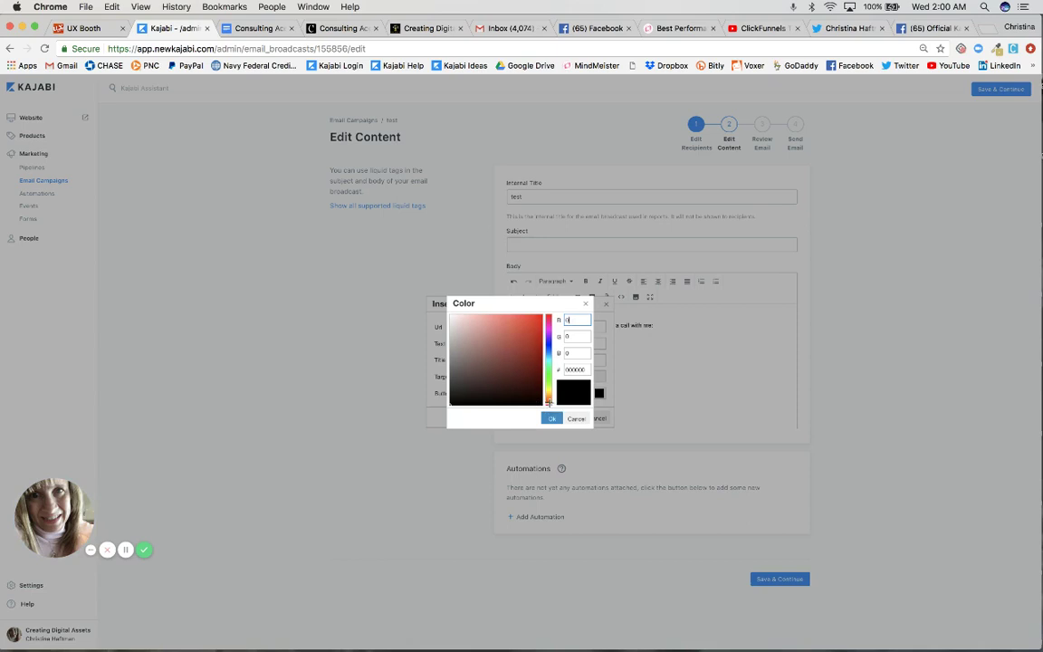
# Pick dark blue (#164a82) as the button colour in the color picker
pyautogui.moveTo(548, 399)
pyautogui.mouseDown()
pyautogui.moveTo(547, 330)
pyautogui.moveTo(548, 396)
pyautogui.moveTo(548, 351)
pyautogui.moveTo(548, 364)
pyautogui.moveTo(557, 352)
pyautogui.mouseUp()
pyautogui.click(504, 356)
pyautogui.moveTo(504, 355); pyautogui.dragTo(525, 357)
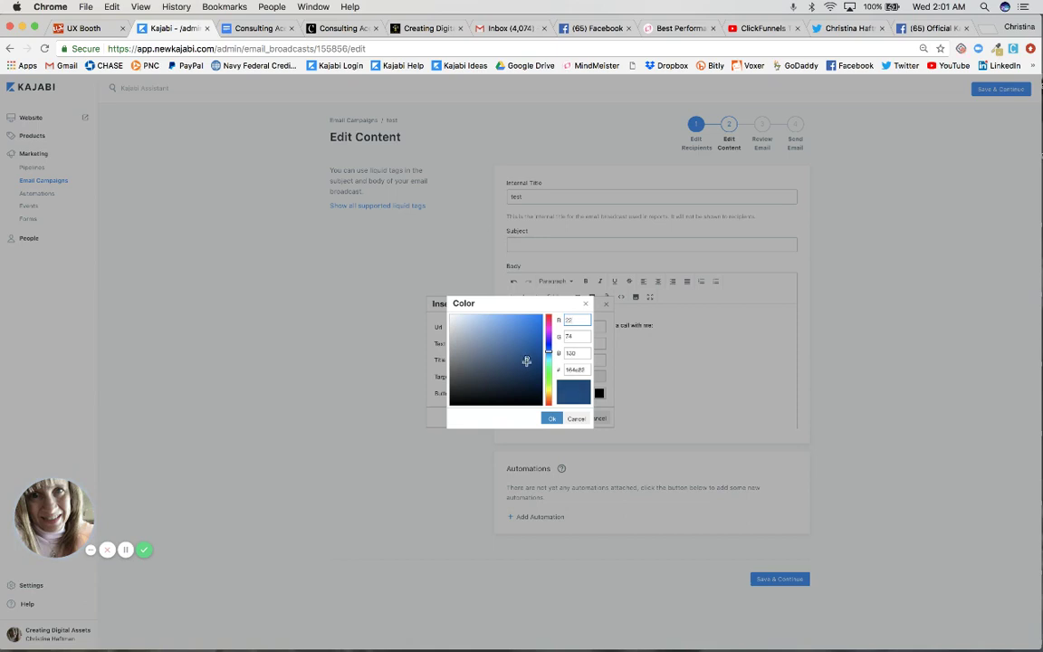
pyautogui.click(551, 418)
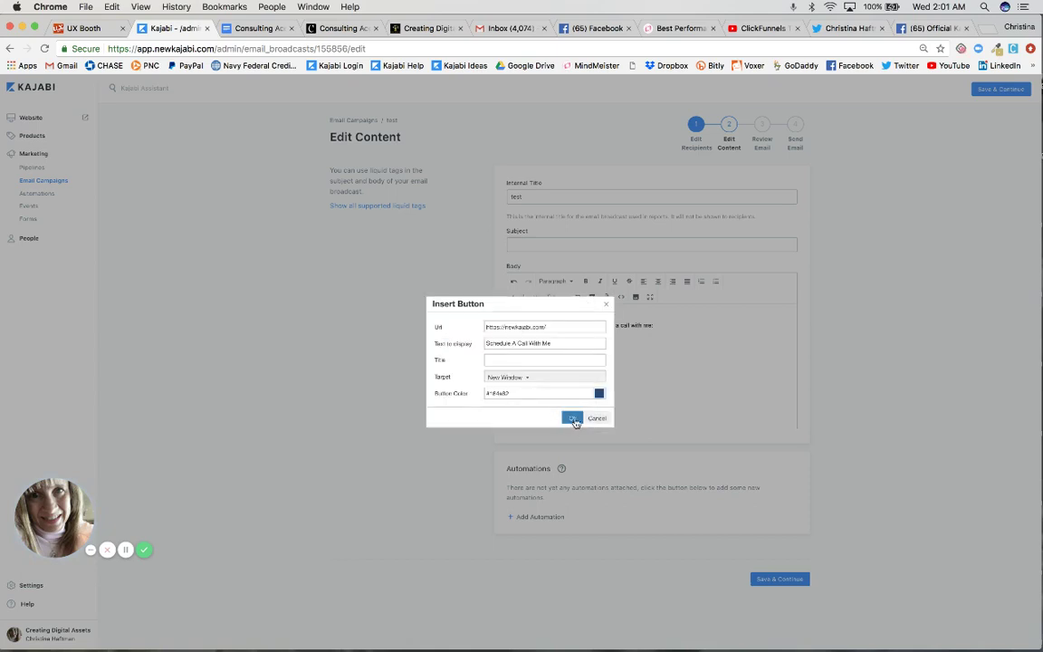
# Insert the blue button and remove the blank line above it
pyautogui.click(571, 418)
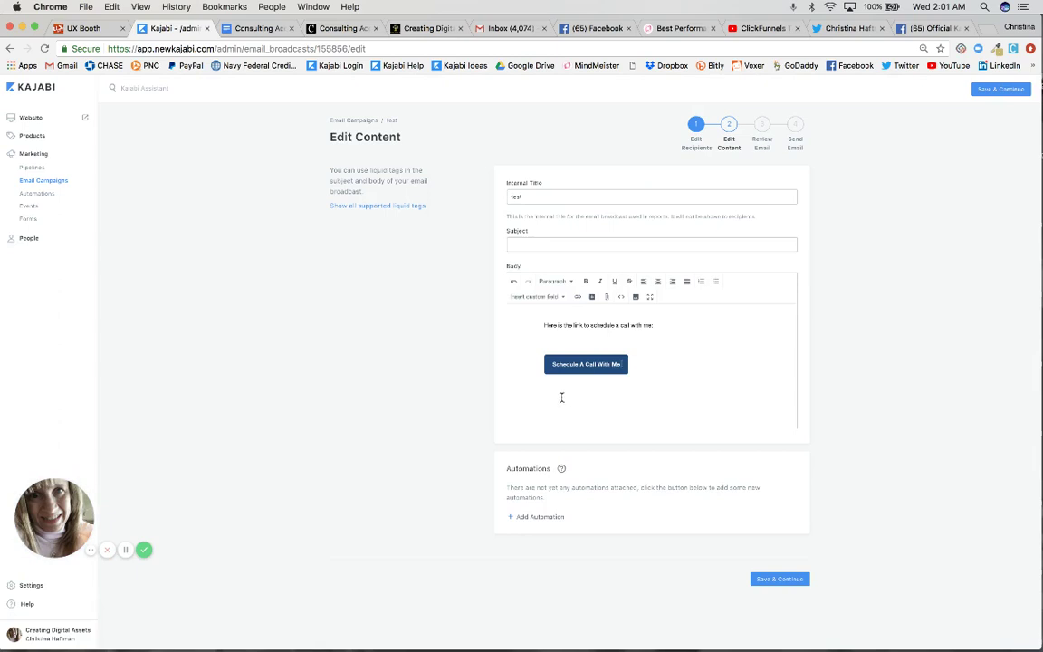
pyautogui.click(578, 338)
pyautogui.press('BackSpace')
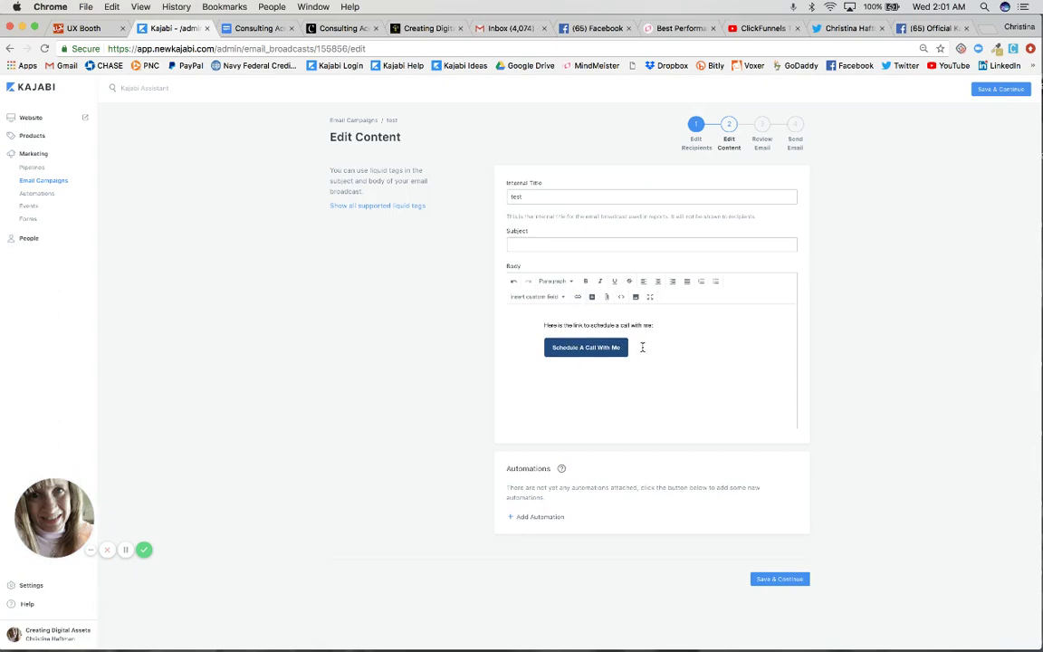
# Add the line 'Click the button below to download your FREE copy of ....' under the button
pyautogui.write('Here is the li')
pyautogui.press('BackSpace')
pyautogui.press('BackSpace')
pyautogui.press('BackSpace')
pyautogui.press('BackSpace')
pyautogui.press('BackSpace')
pyautogui.press('BackSpace')
pyautogui.press('BackSpace')
pyautogui.press('BackSpace')
pyautogui.press('BackSpace')
pyautogui.write('o')
pyautogui.write('lick the button be')
pyautogui.write('low to down')
pyautogui.write('load')
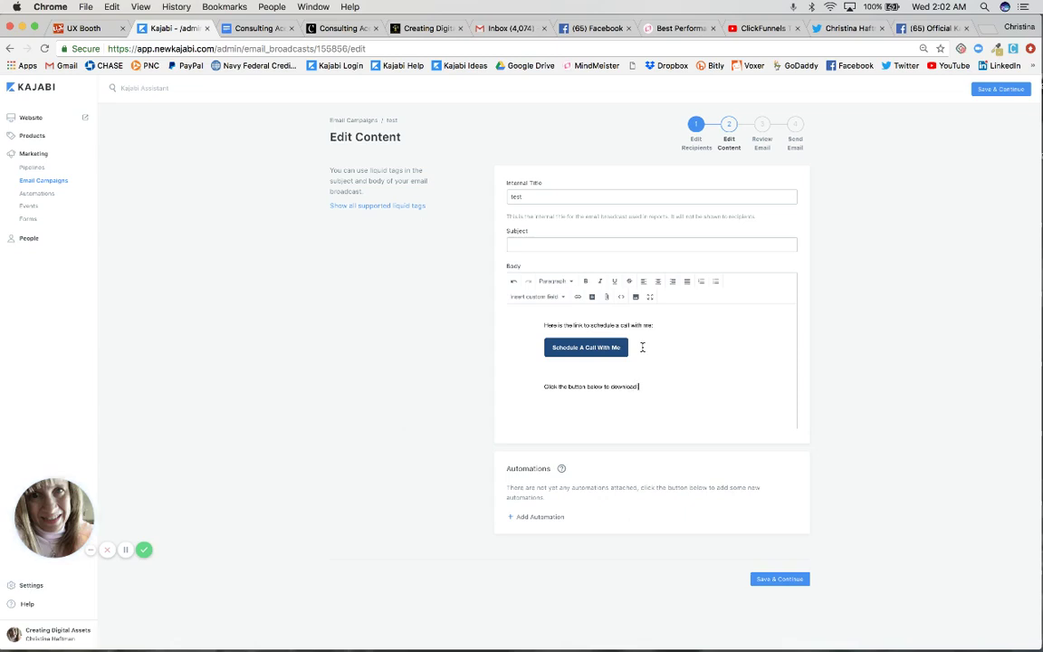
pyautogui.write(' your FREE co')
pyautogui.write('py')
pyautogui.write(' of ....')
pyautogui.write('PDF')
pyautogui.press('BackSpace')
pyautogui.press('BackSpace')
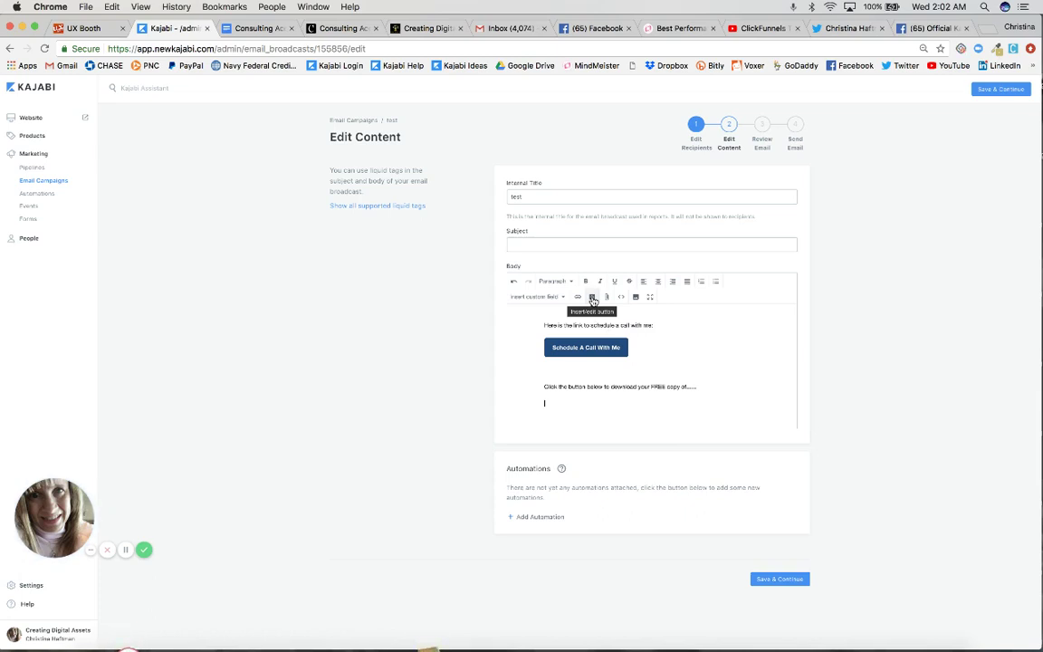
pyautogui.click(592, 298)
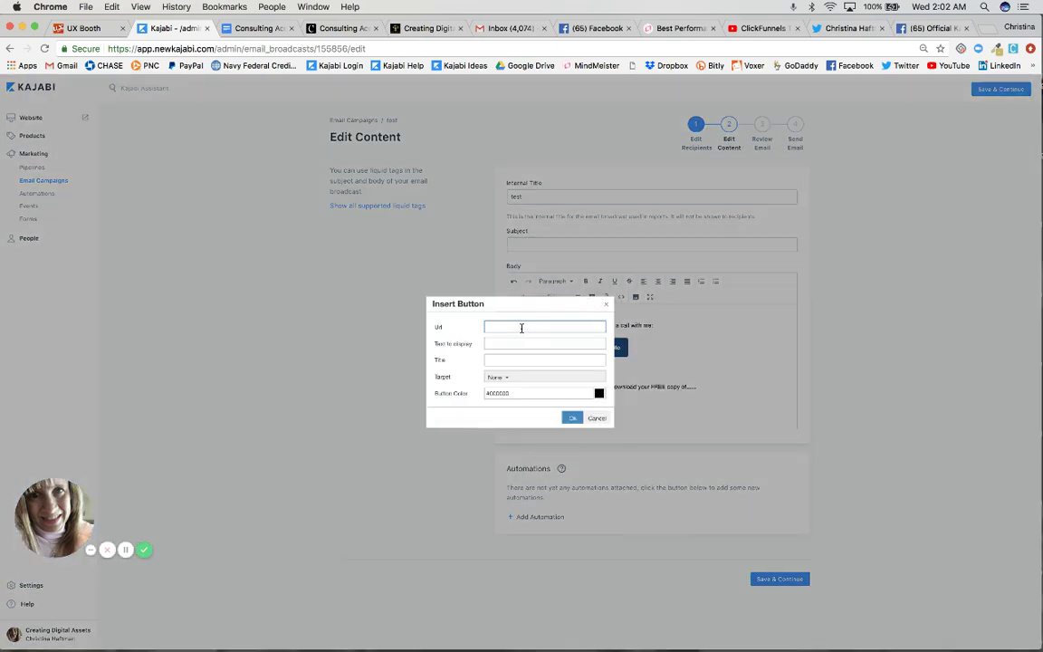
pyautogui.write('https://newkajabi.com/')
pyautogui.click(500, 342)
pyautogui.write('DO')
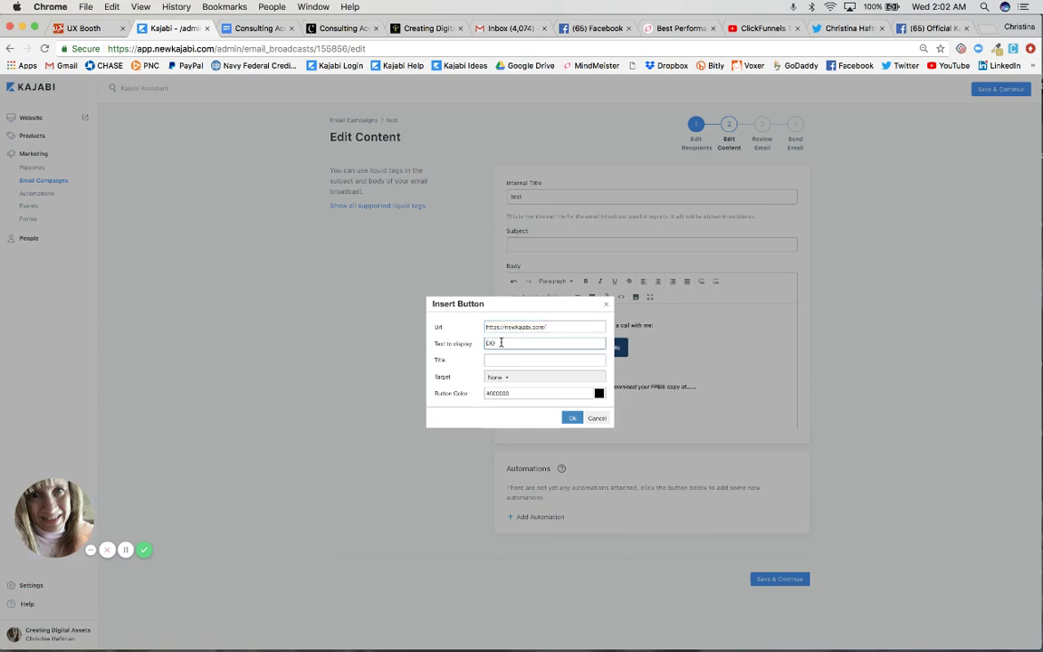
pyautogui.write('wnload Your FREE!')
pyautogui.write('book')
pyautogui.click(503, 377)
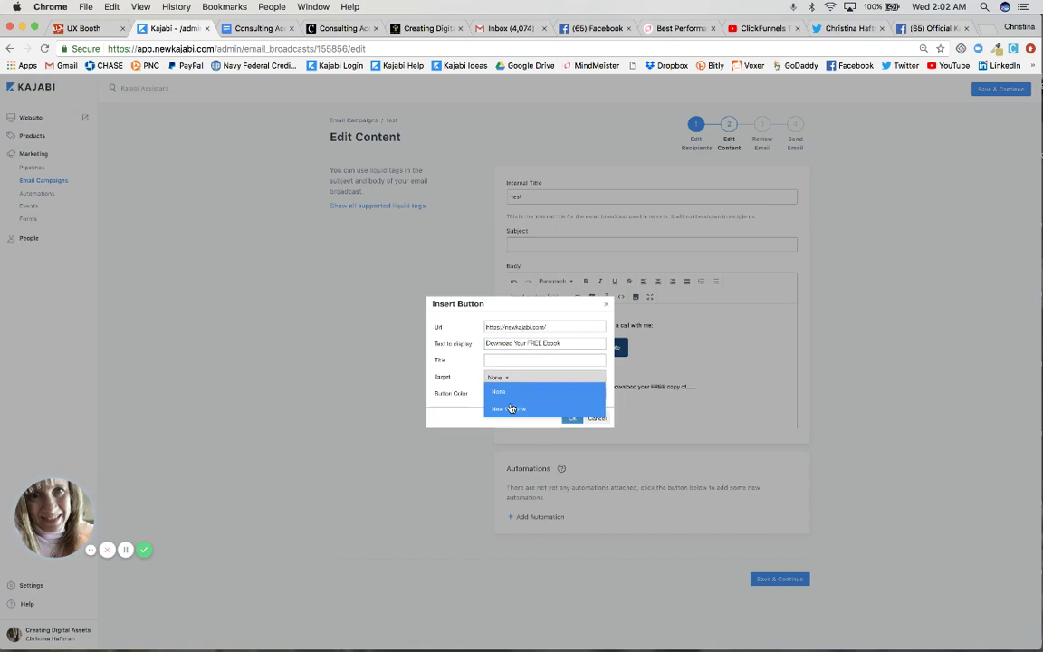
pyautogui.click(511, 408)
# Colour the ebook button dark green (1A4713) and insert it into the email
pyautogui.click(599, 393)
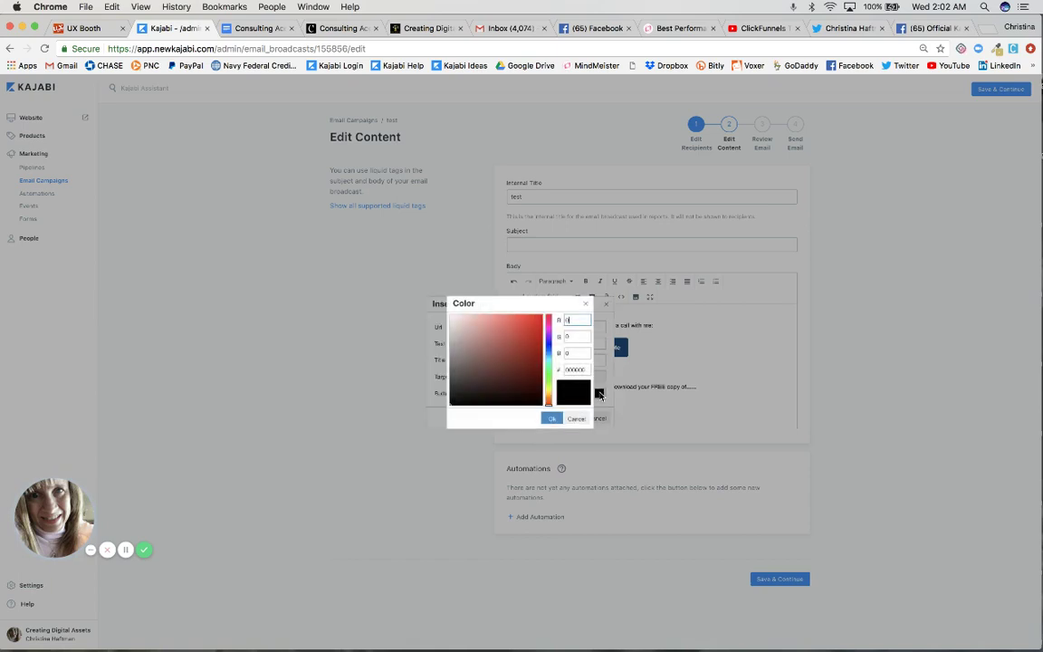
pyautogui.click(548, 378)
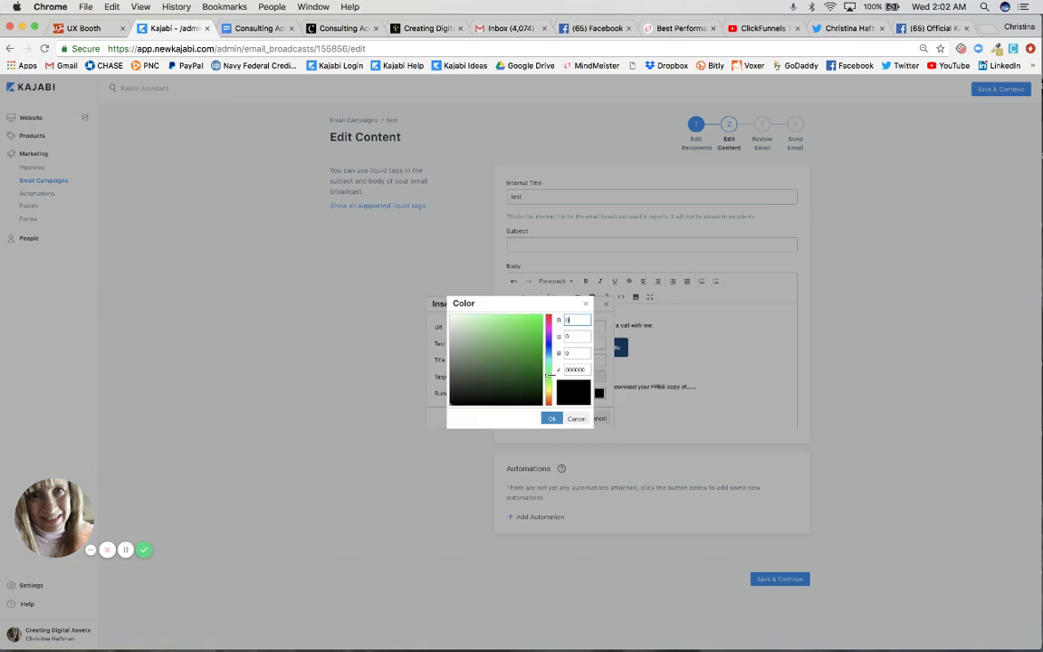
pyautogui.moveTo(512, 372)
pyautogui.mouseDown()
pyautogui.moveTo(513, 363)
pyautogui.moveTo(518, 379)
pyautogui.mouseUp()
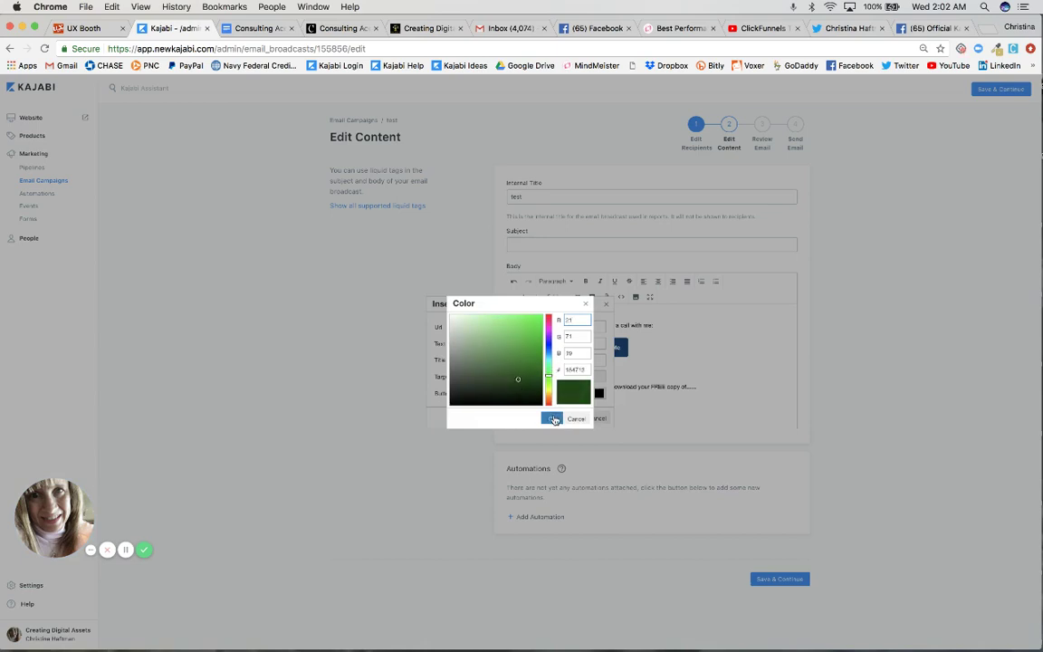
pyautogui.click(554, 419)
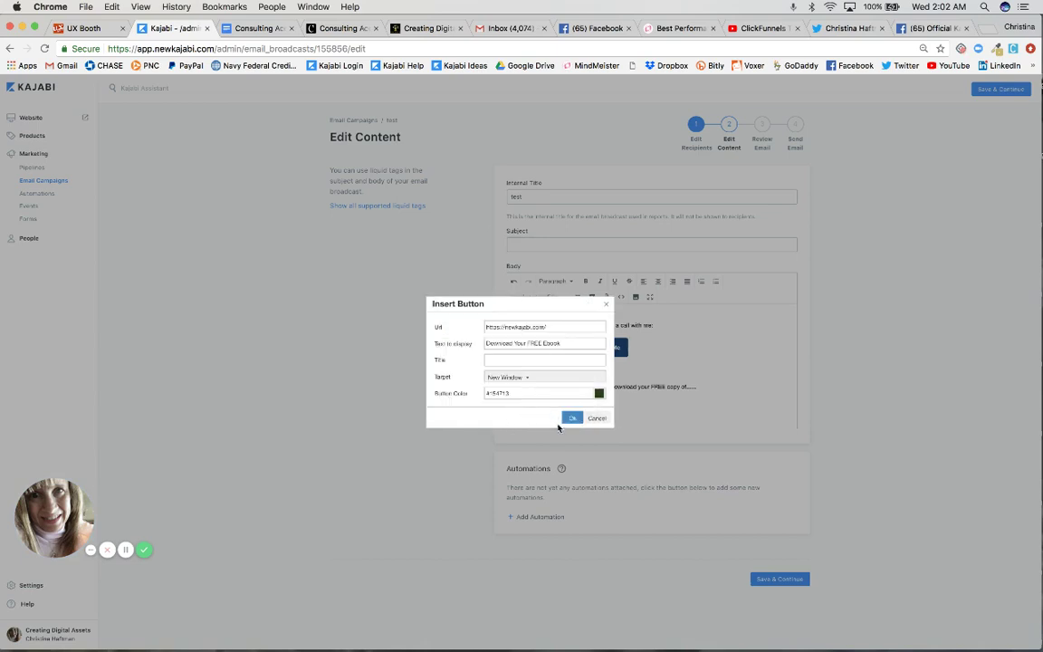
pyautogui.click(571, 418)
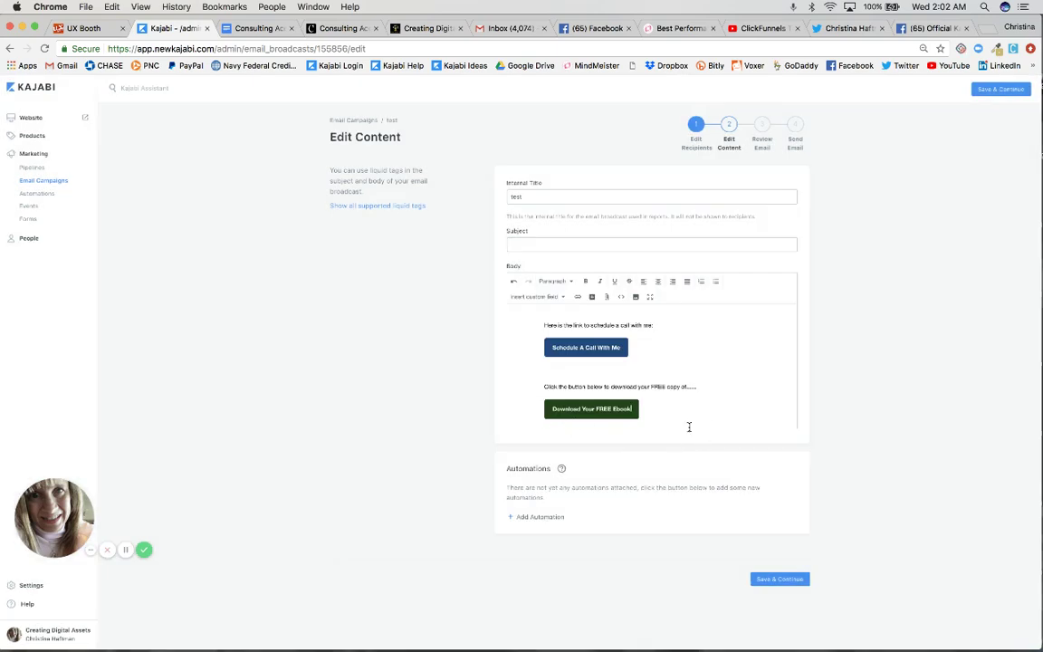
# Enter the subject 'Schedule A Call and Download Your FREE Ebook' and save to reach Review Email
pyautogui.click(521, 245)
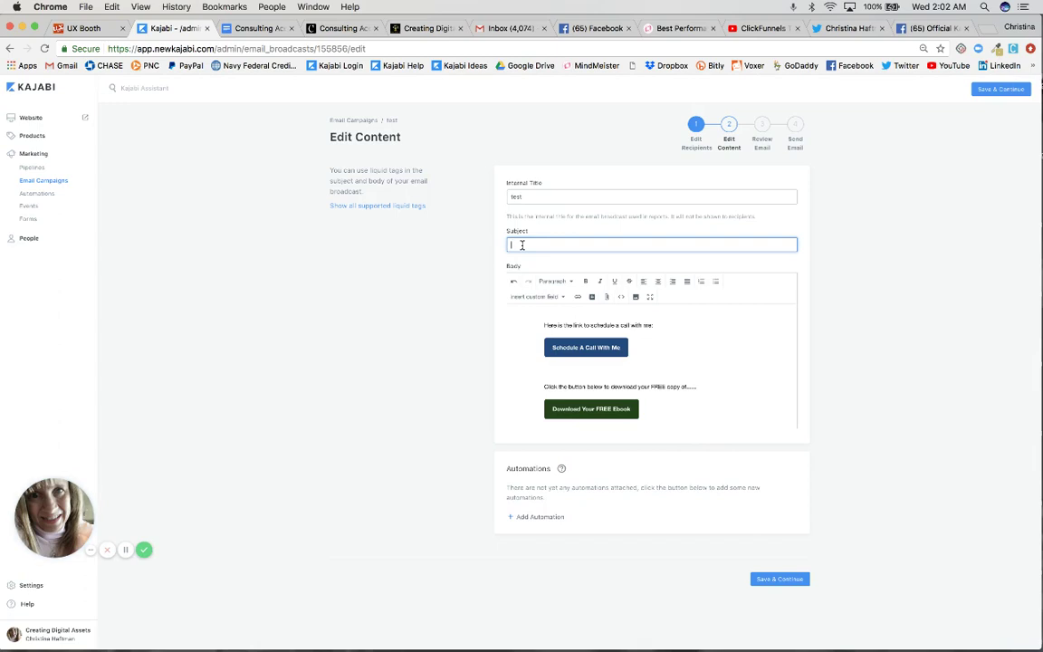
pyautogui.write('Schedule A Call and Download Your FREE')
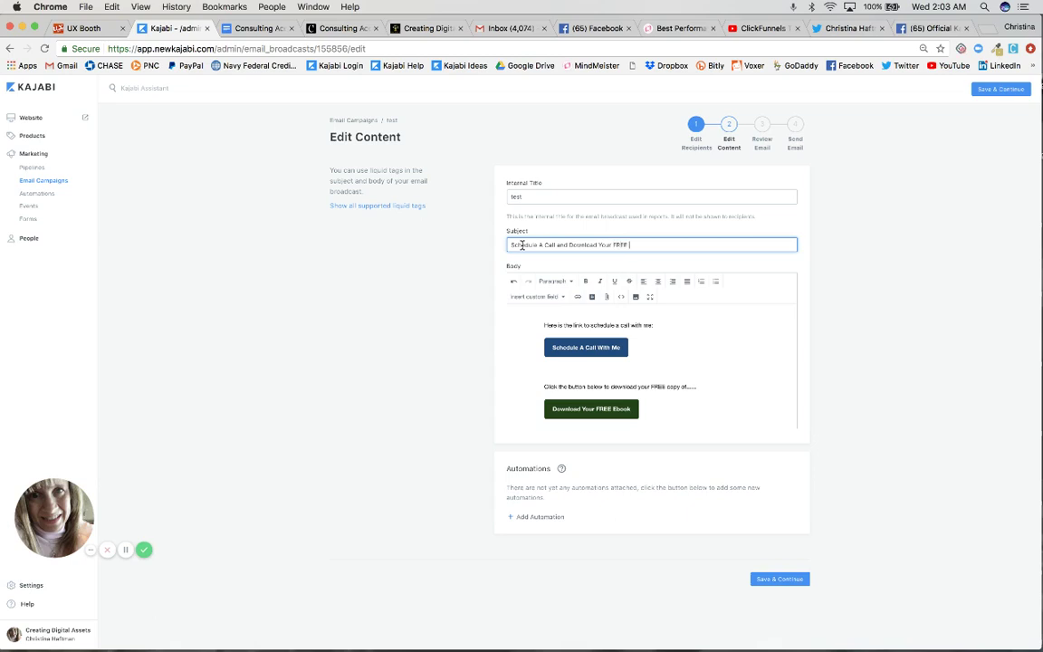
pyautogui.write(' Ebook')
pyautogui.click(777, 585)
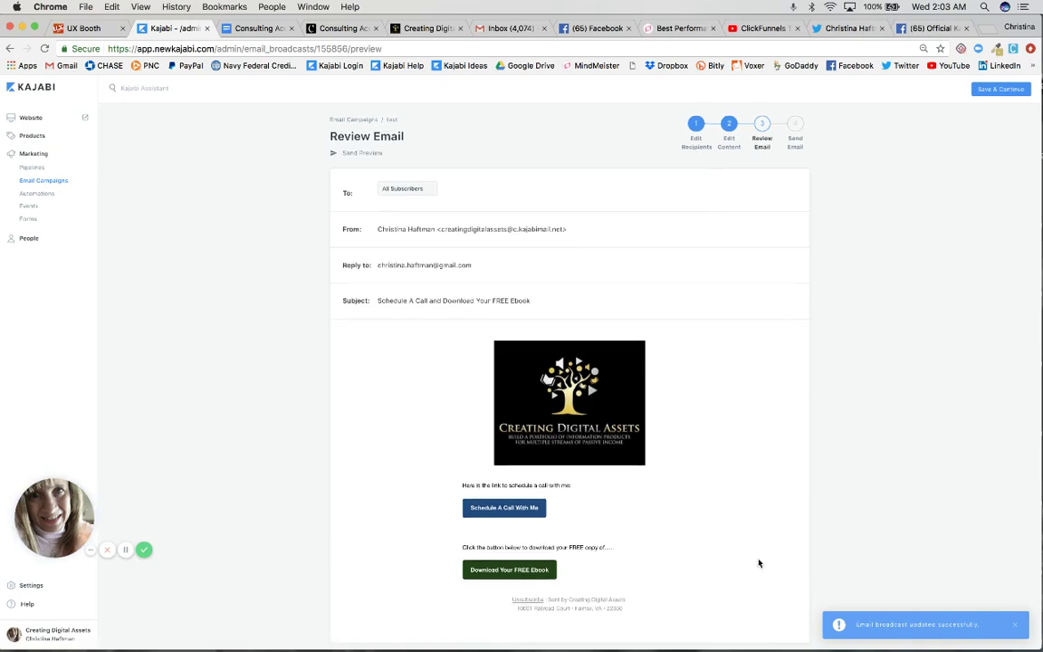
# Send a preview of the reviewed email, then switch to the Gmail inbox tab
pyautogui.scroll(-2, 758, 561)
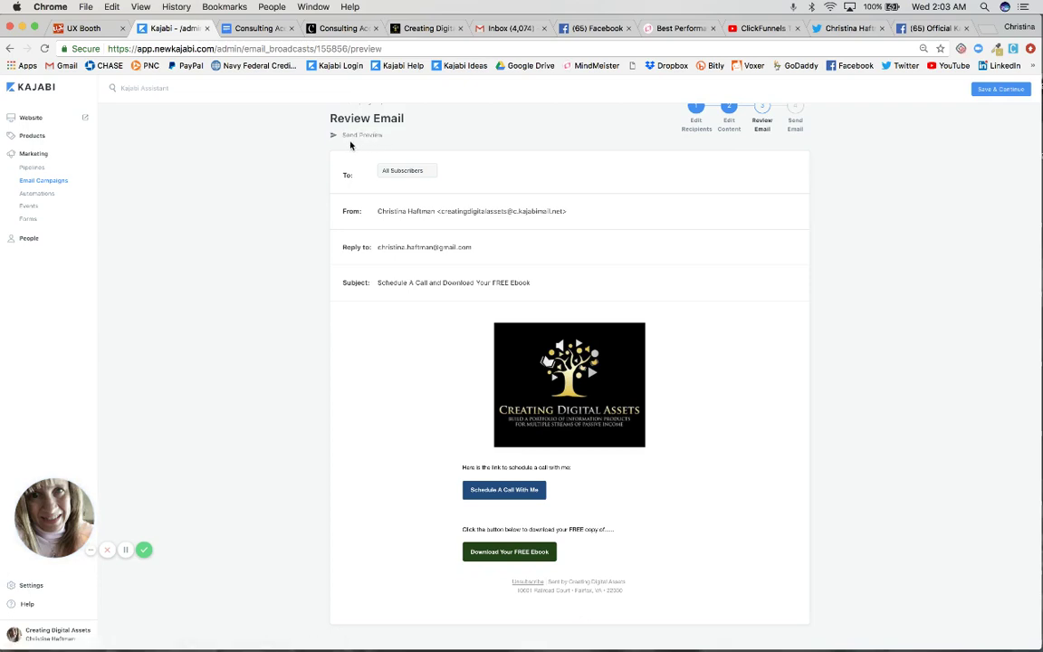
pyautogui.click(359, 136)
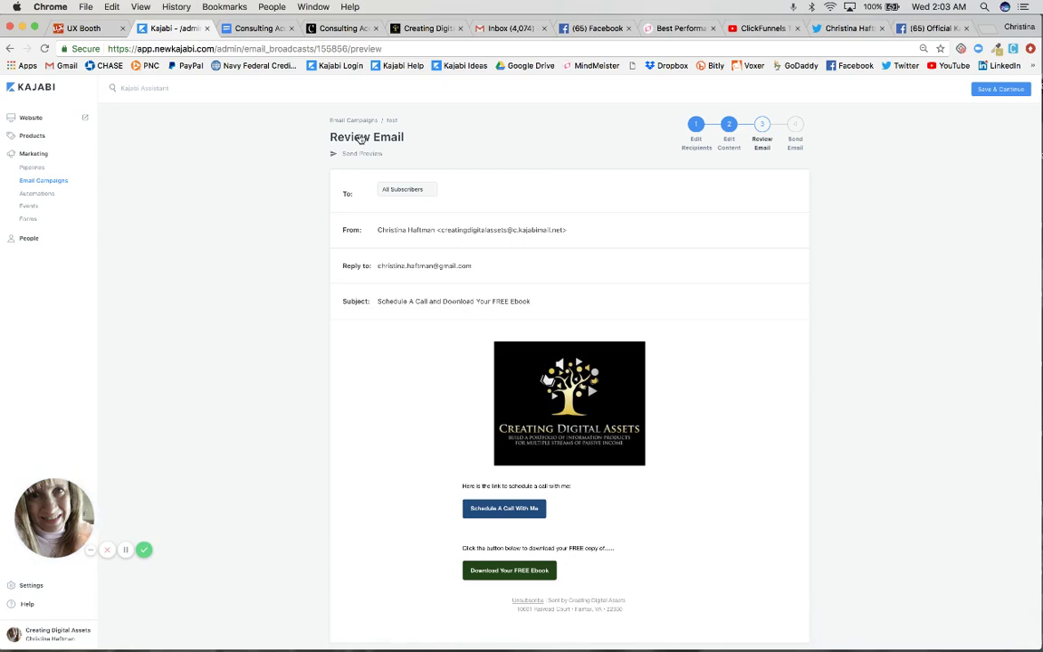
pyautogui.click(503, 28)
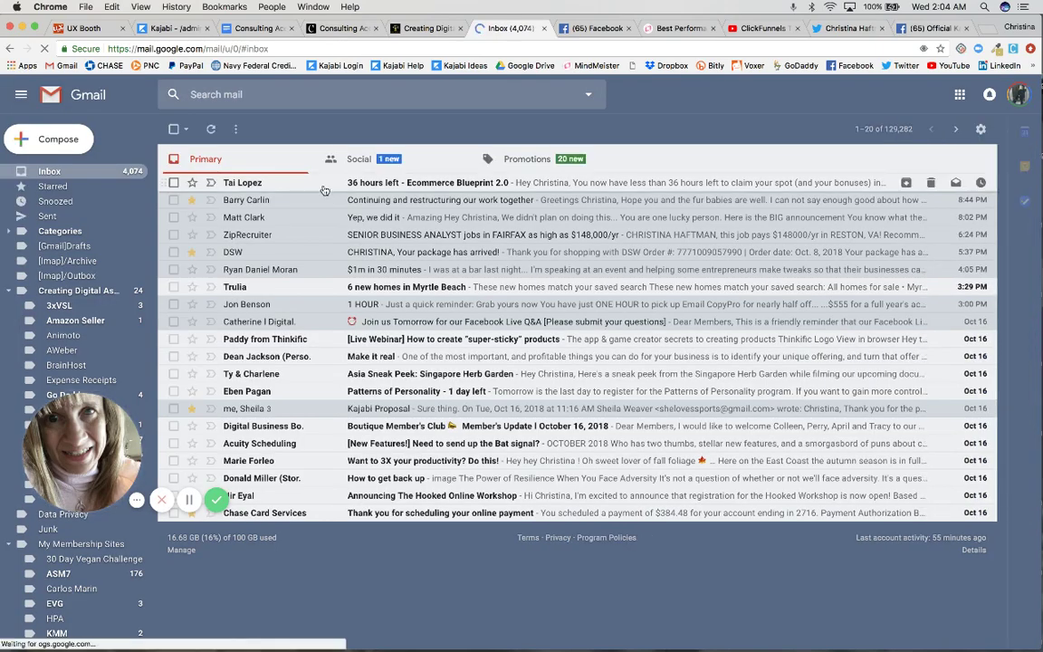
# Reload Gmail and check Social and Primary until the preview email shows up under Promotions
pyautogui.click(292, 49)
pyautogui.press('Return')
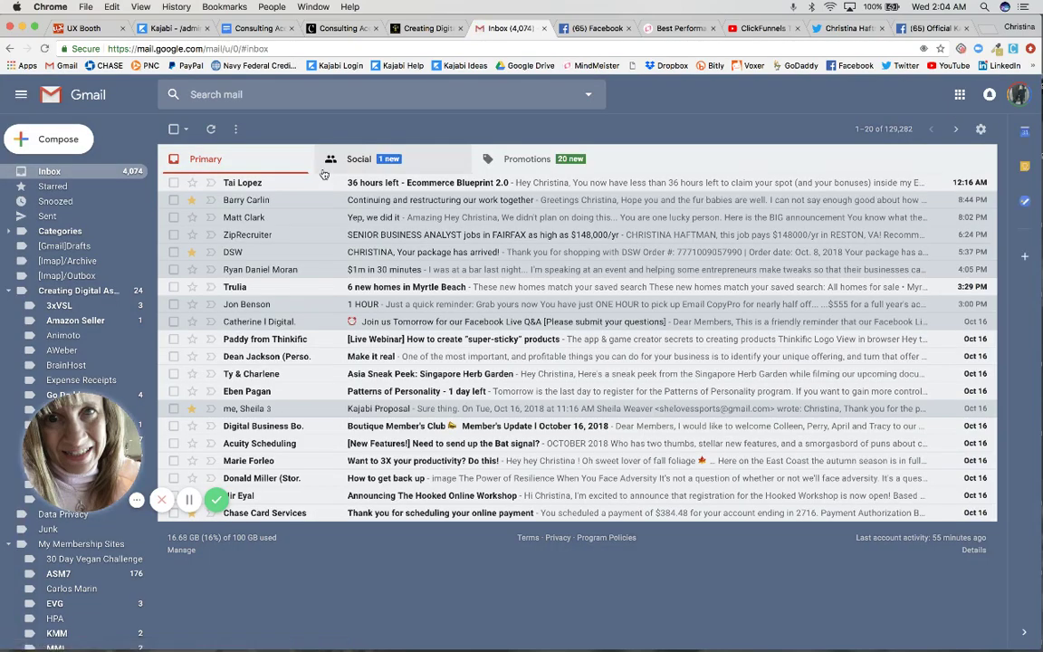
pyautogui.click(359, 160)
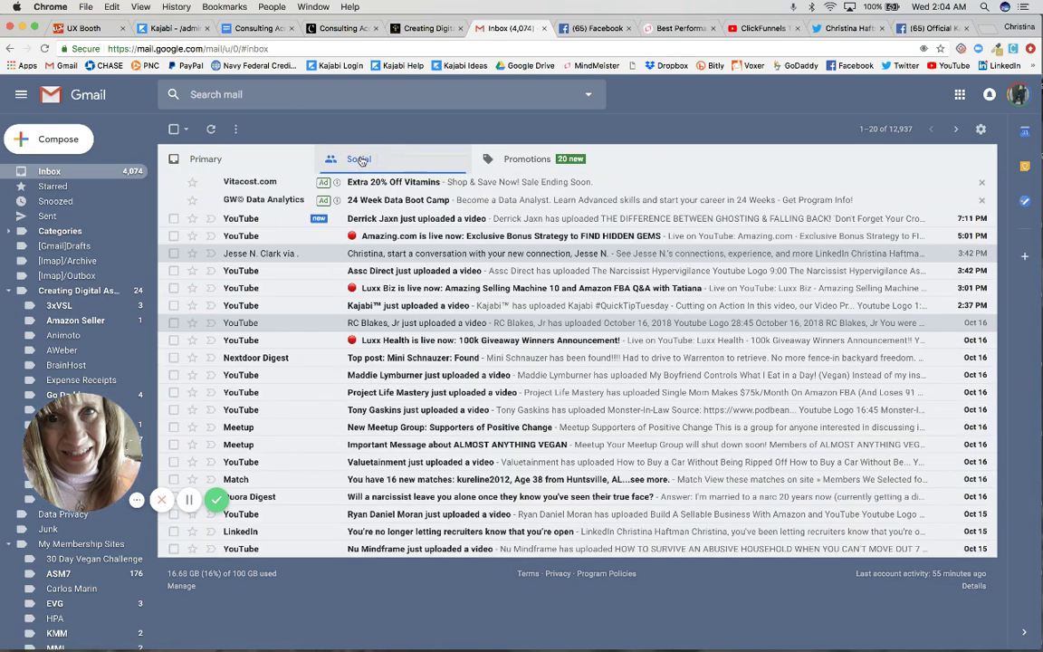
pyautogui.click(215, 159)
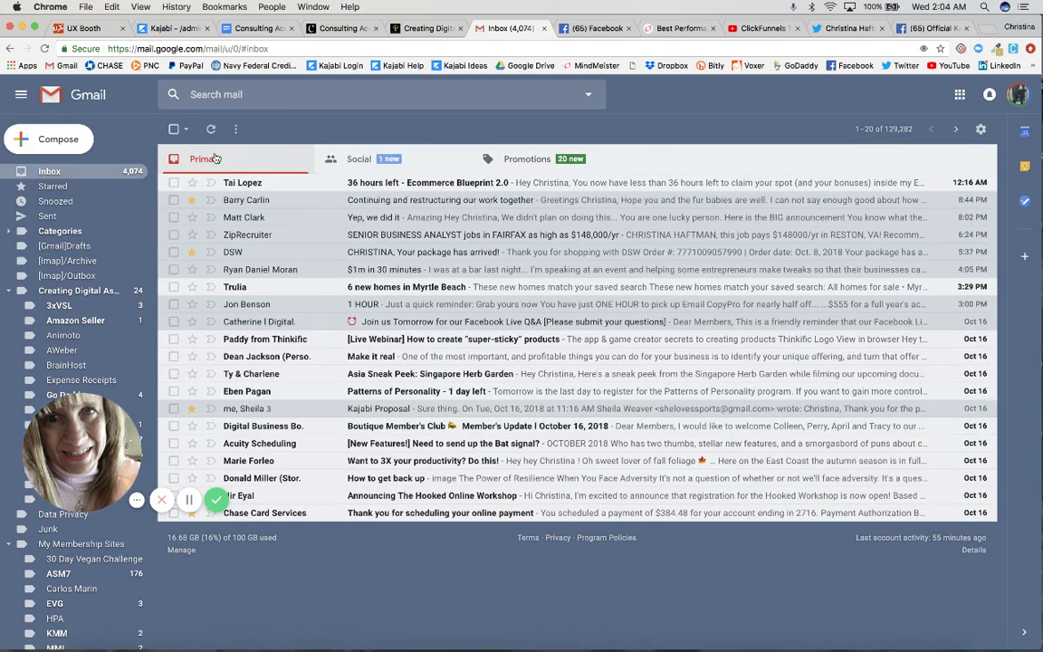
pyautogui.click(285, 49)
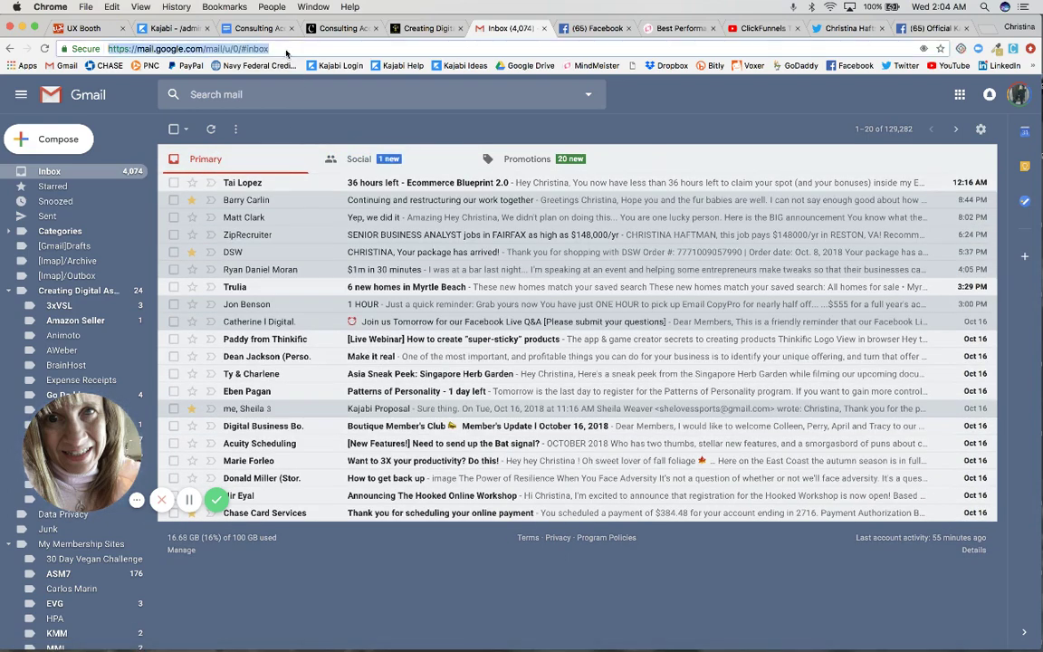
pyautogui.press('Return')
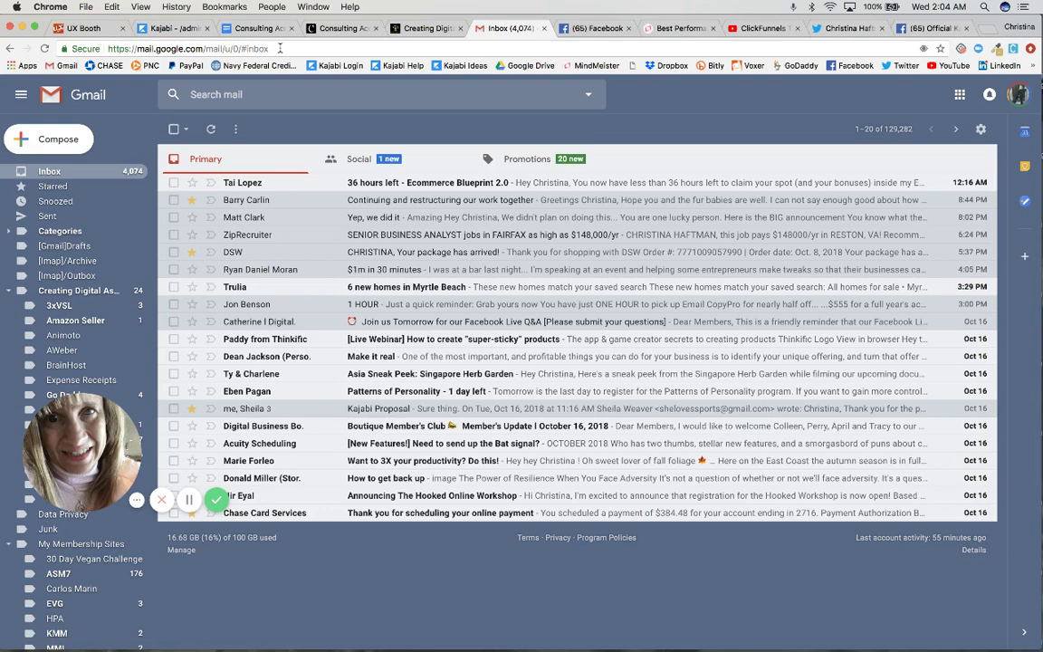
pyautogui.click(280, 48)
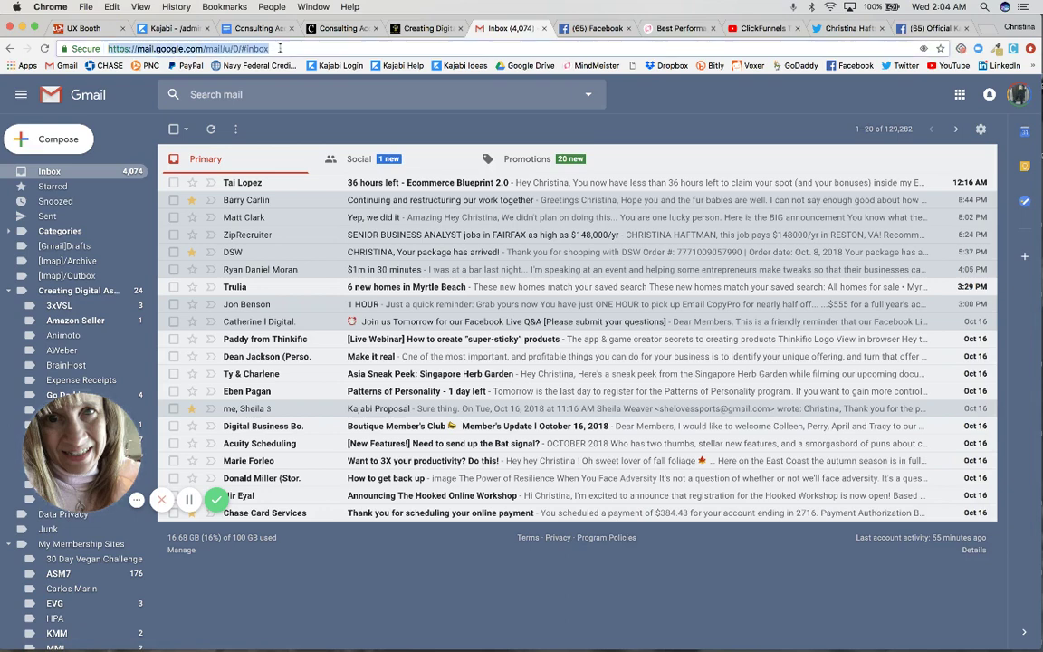
pyautogui.press('Return')
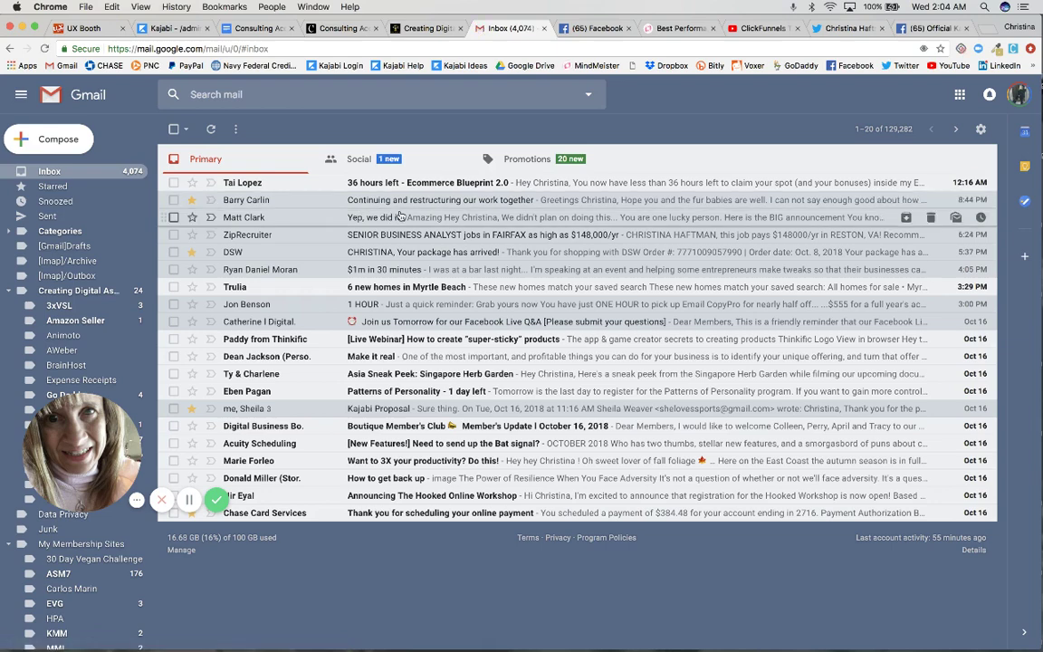
pyautogui.click(529, 160)
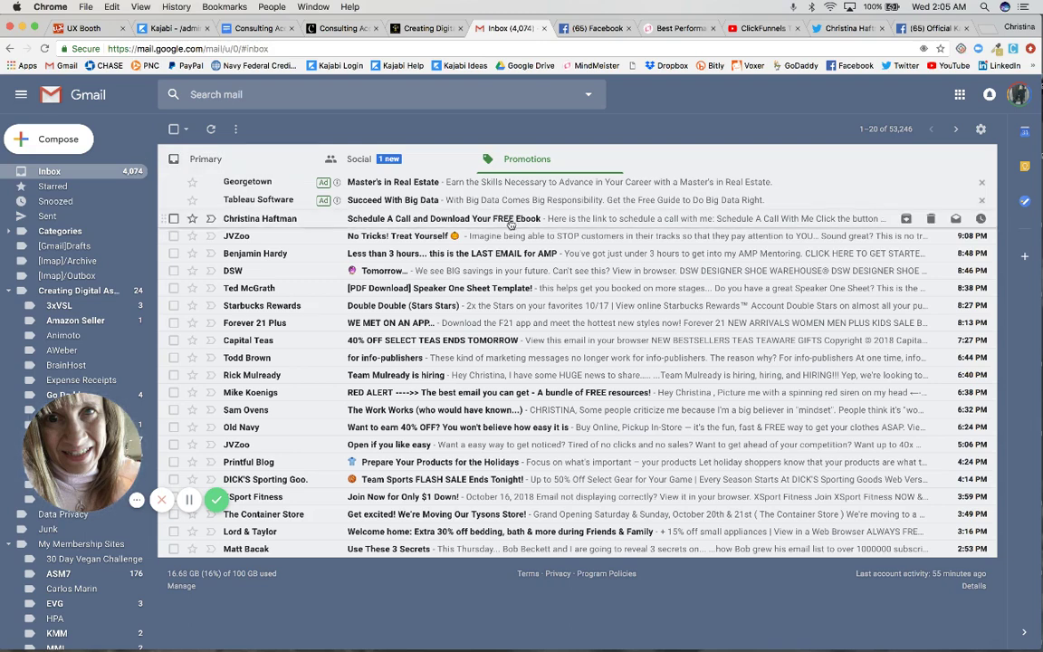
# Open the 'Schedule A Call and Download Your FREE Ebook' email, test its button, and close the Kajabi tab
pyautogui.click(422, 222)
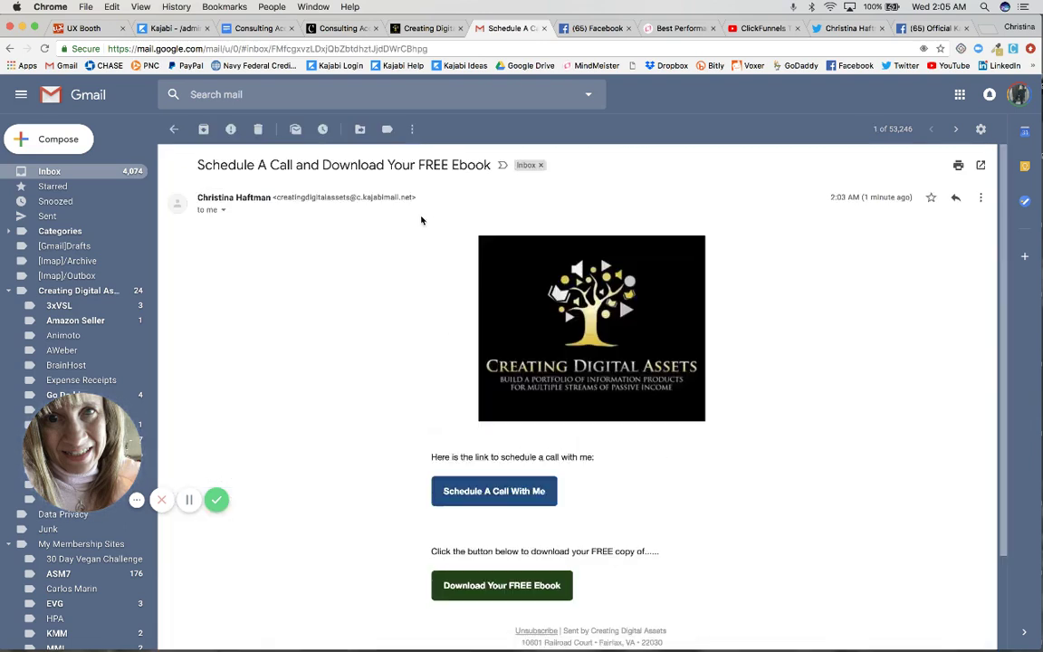
pyautogui.scroll(-1, 391, 361)
pyautogui.scroll(-2, 391, 361)
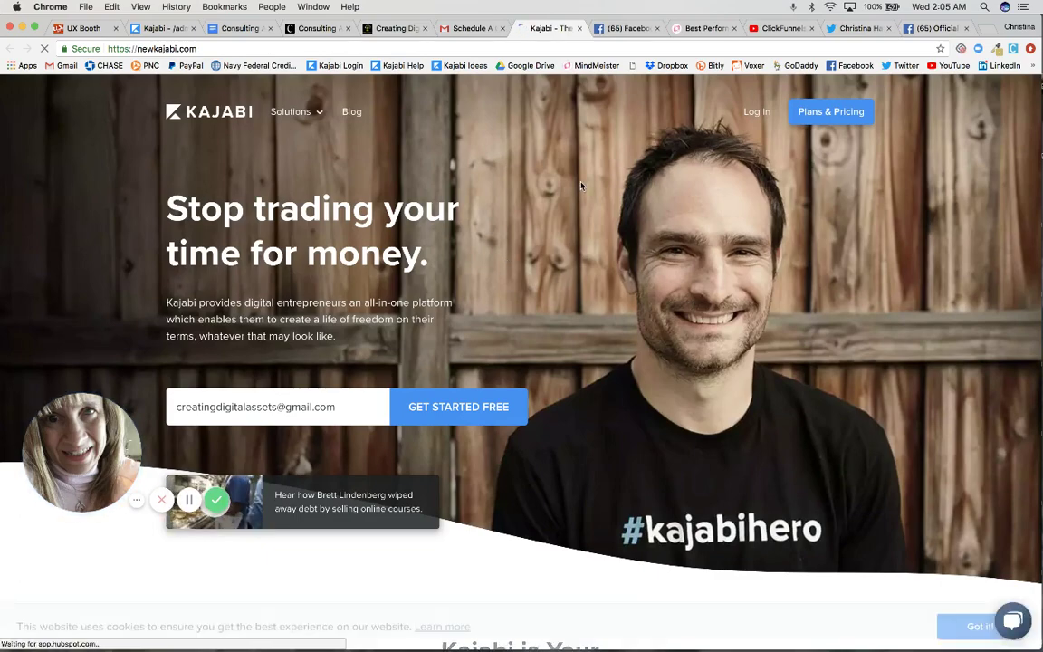
pyautogui.click(579, 29)
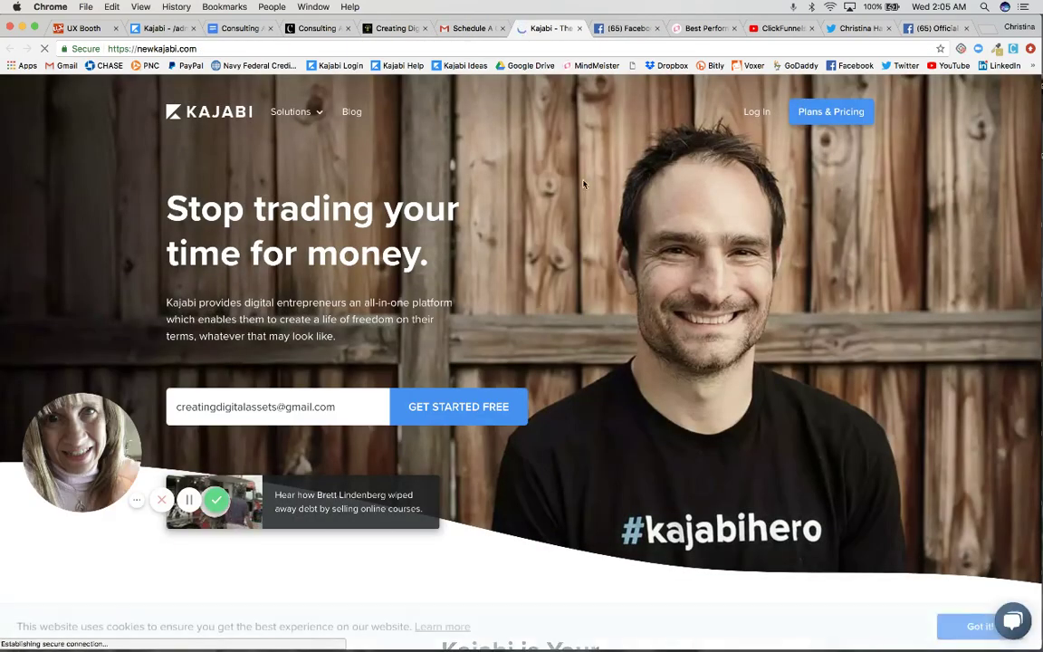
# Close the Kajabi site tab, review the email's subject line, then return to Kajabi's Email Campaigns list
pyautogui.click(579, 28)
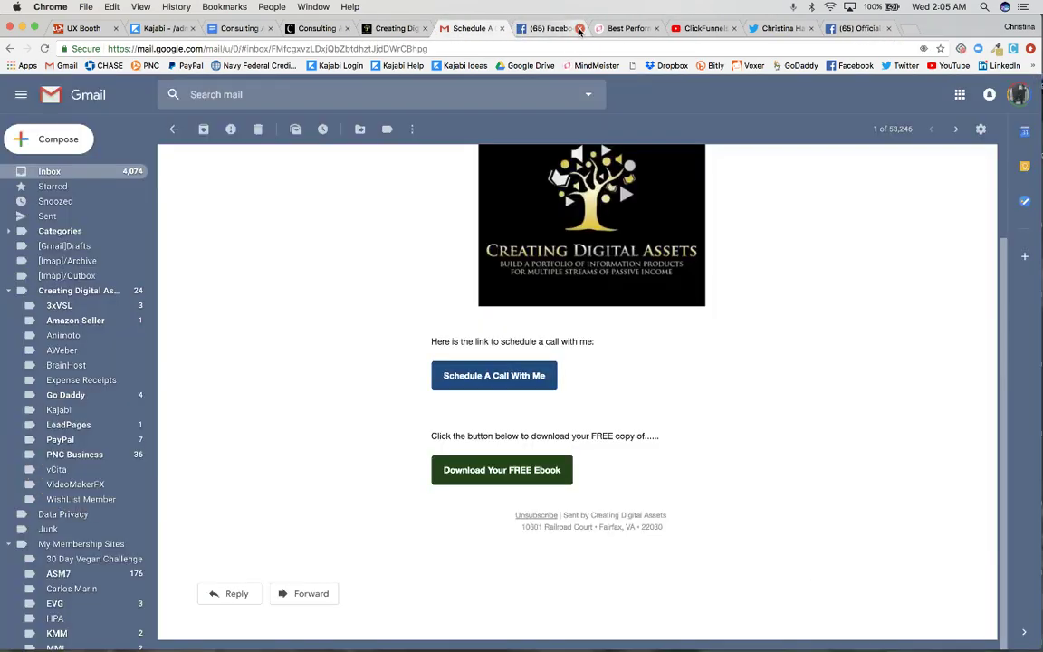
pyautogui.scroll(3, 409, 274)
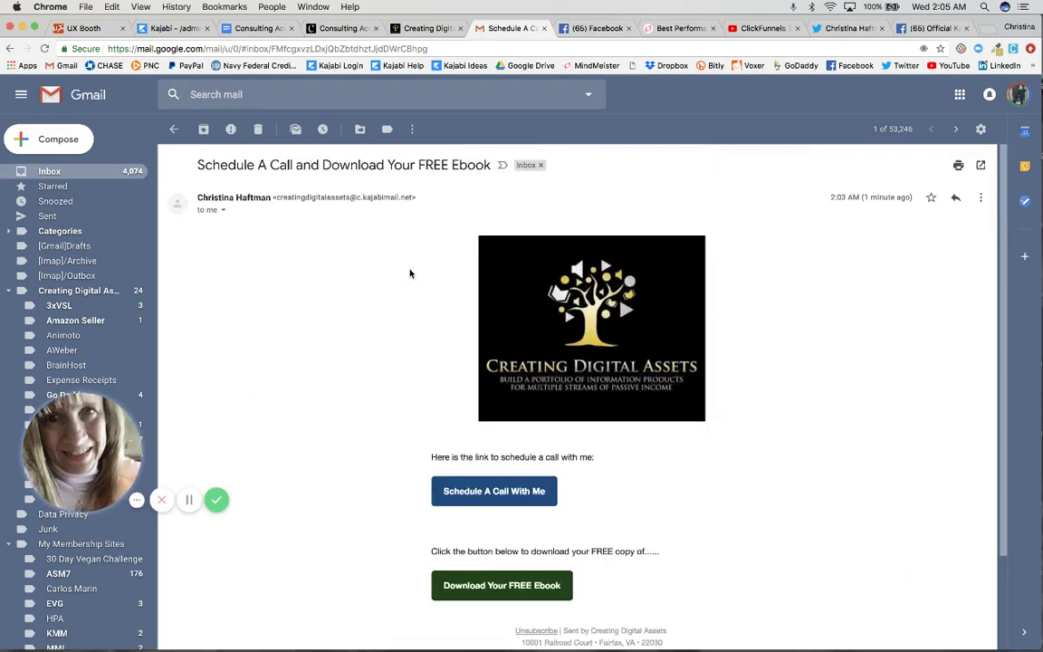
pyautogui.doubleClick(420, 164)
pyautogui.click(398, 282)
pyautogui.click(169, 28)
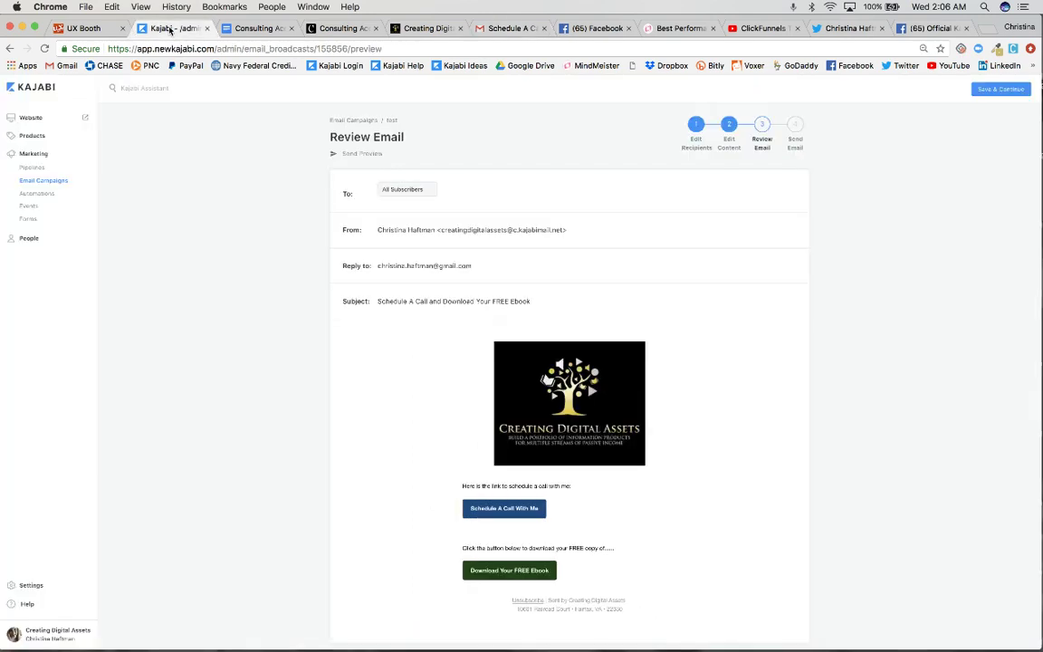
pyautogui.click(55, 182)
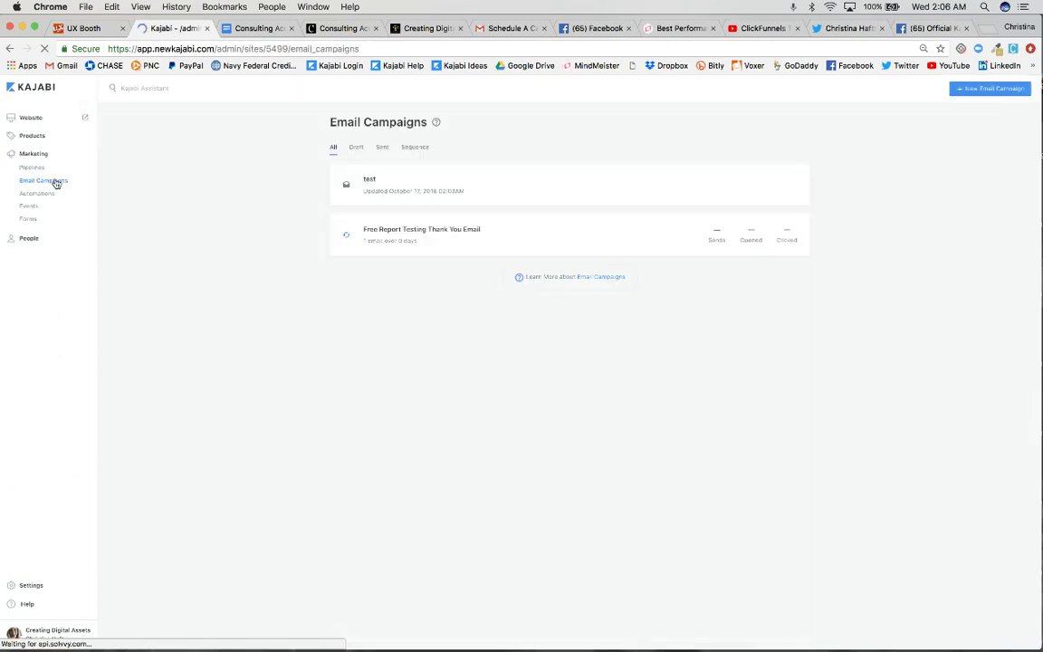